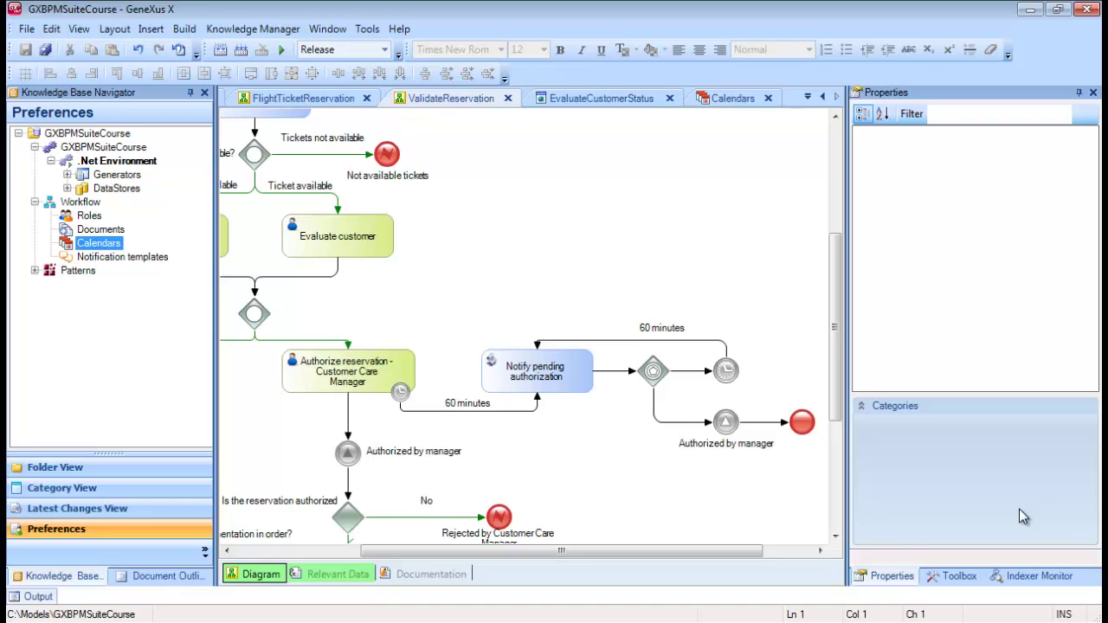
Assign the AuthorizeReservation application to the Authorize reservation - Customer Care Manager task and map its ReservationId parameter to relevant data.
left_click(369, 379)
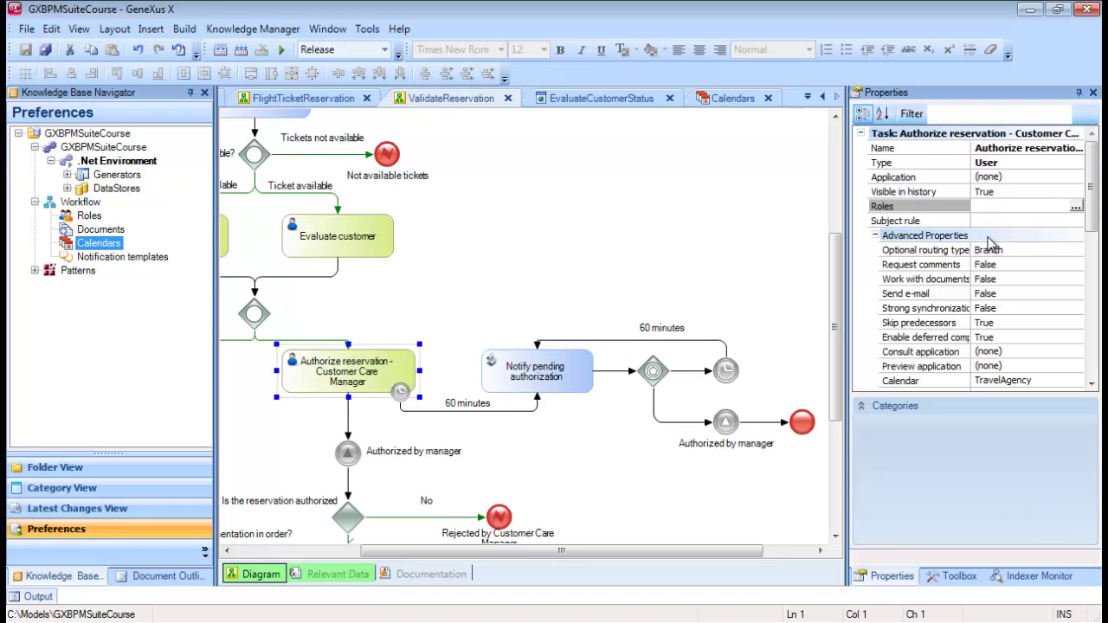
left_click(1021, 176)
left_click(1077, 180)
type("AuthorizeReservation")
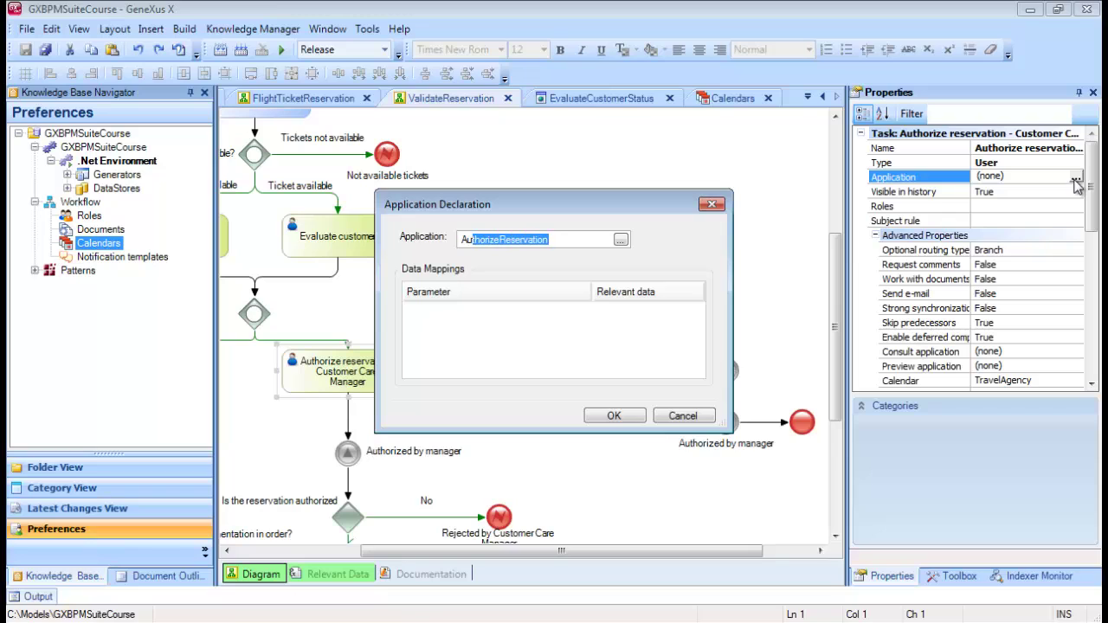
key("Tab")
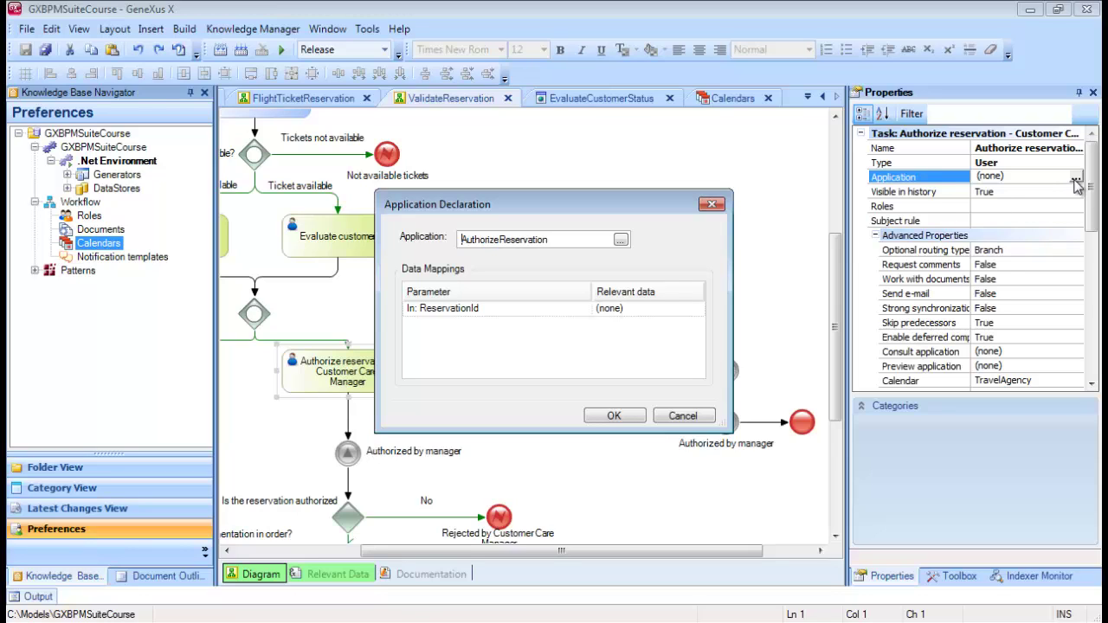
left_click(697, 309)
left_click(658, 322)
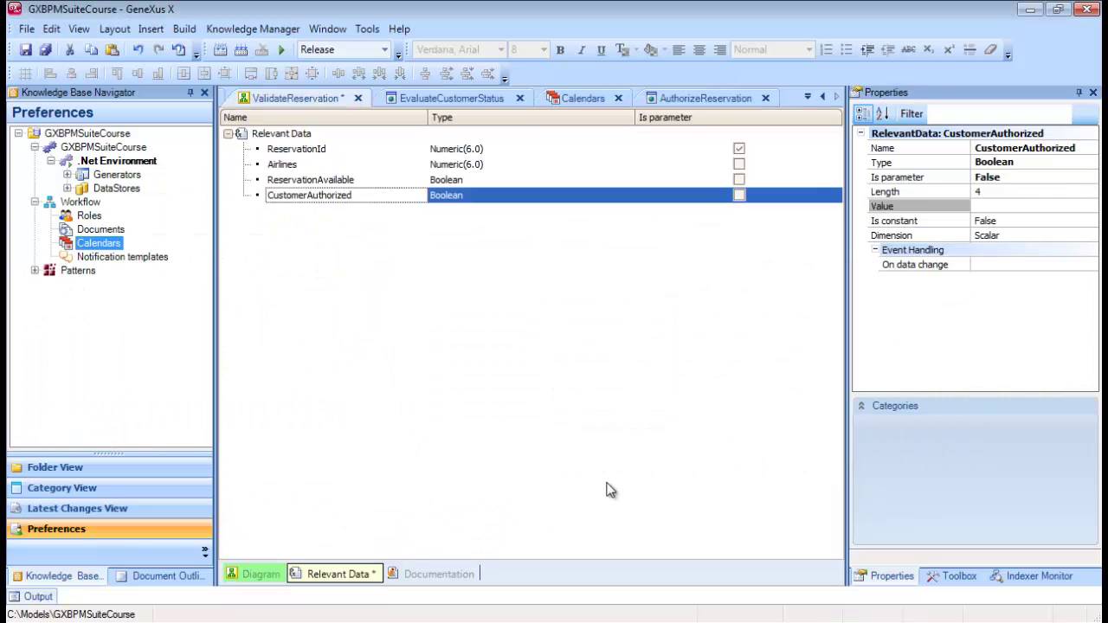
Add a relevant data item named AuthorizeReservation of type Boolean to the ValidateReservation process.
key("Return")
type("A")
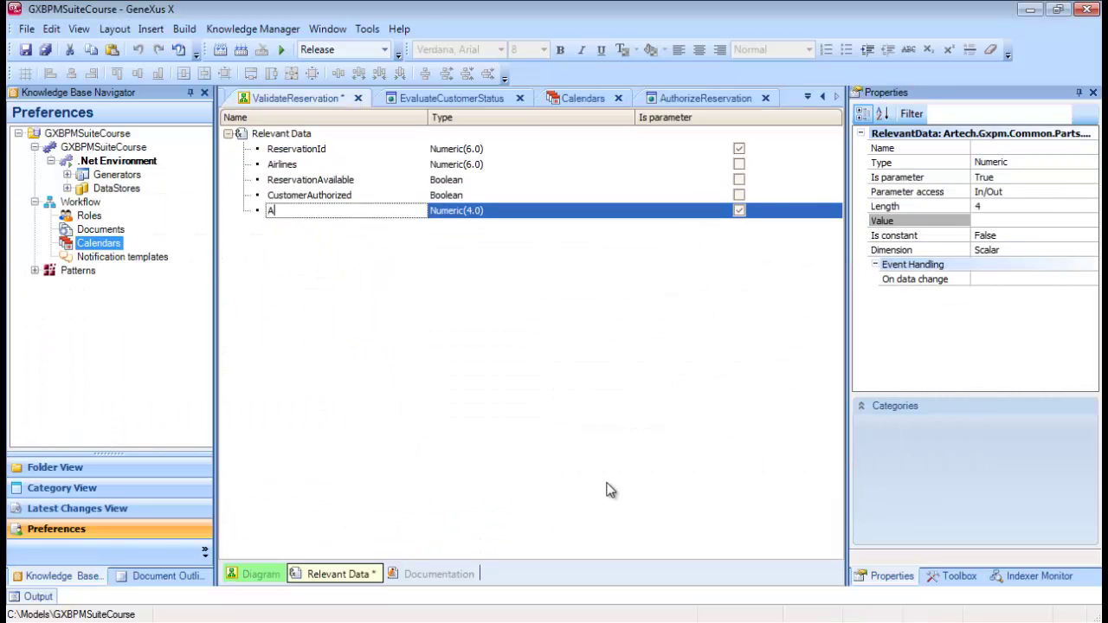
type("uthorizeReservation")
key("Tab")
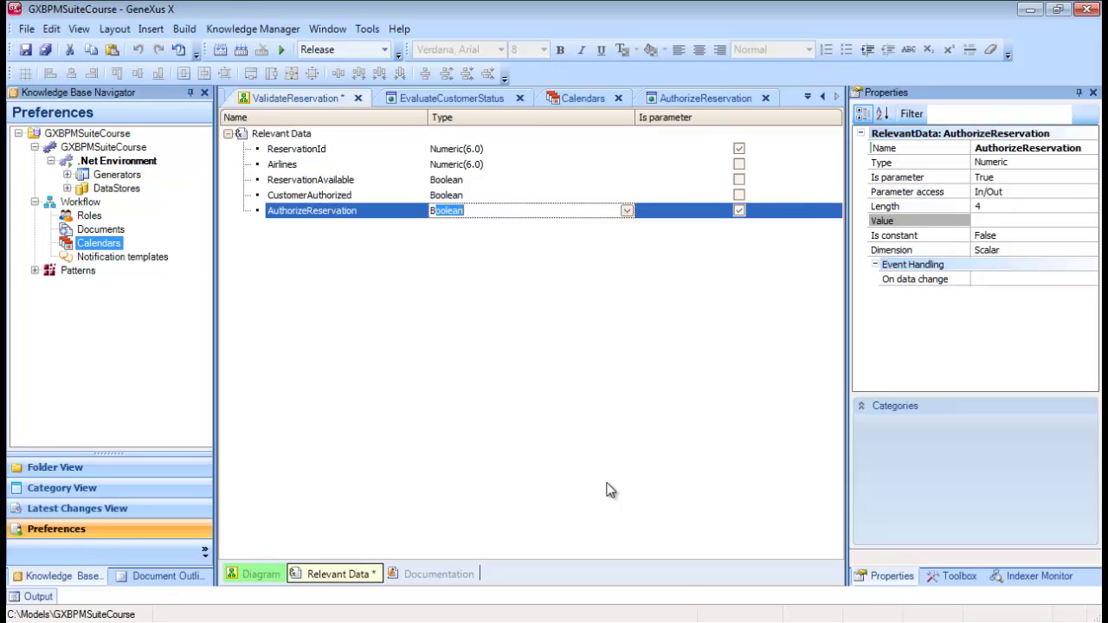
type("Boolean")
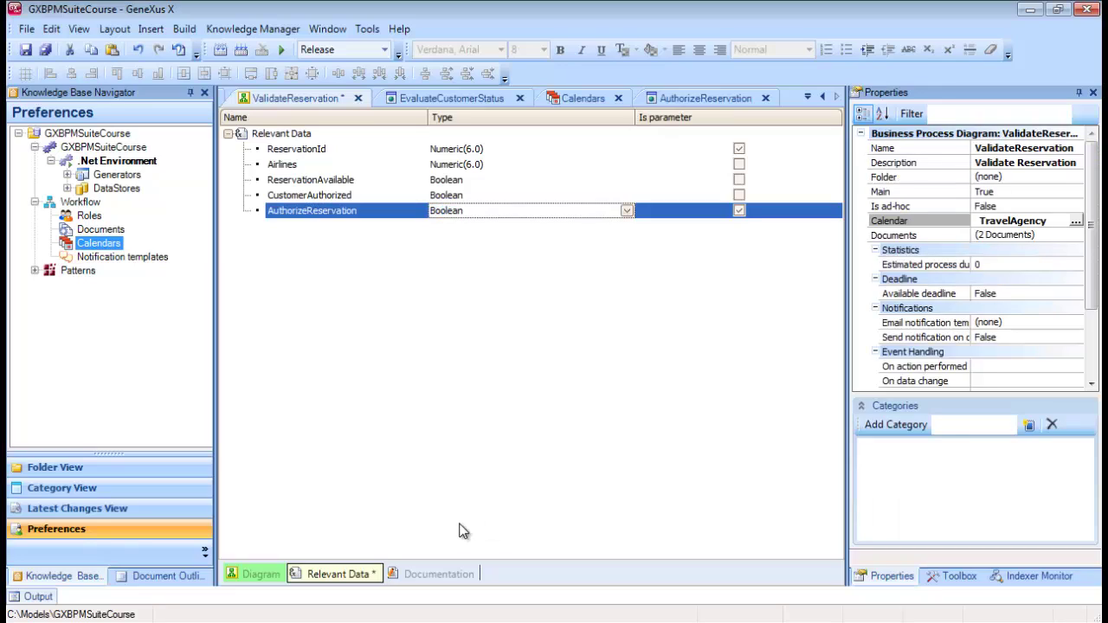
Return to the ValidateReservation diagram and change the Notify pending authorization task's type to User.
left_click(272, 572)
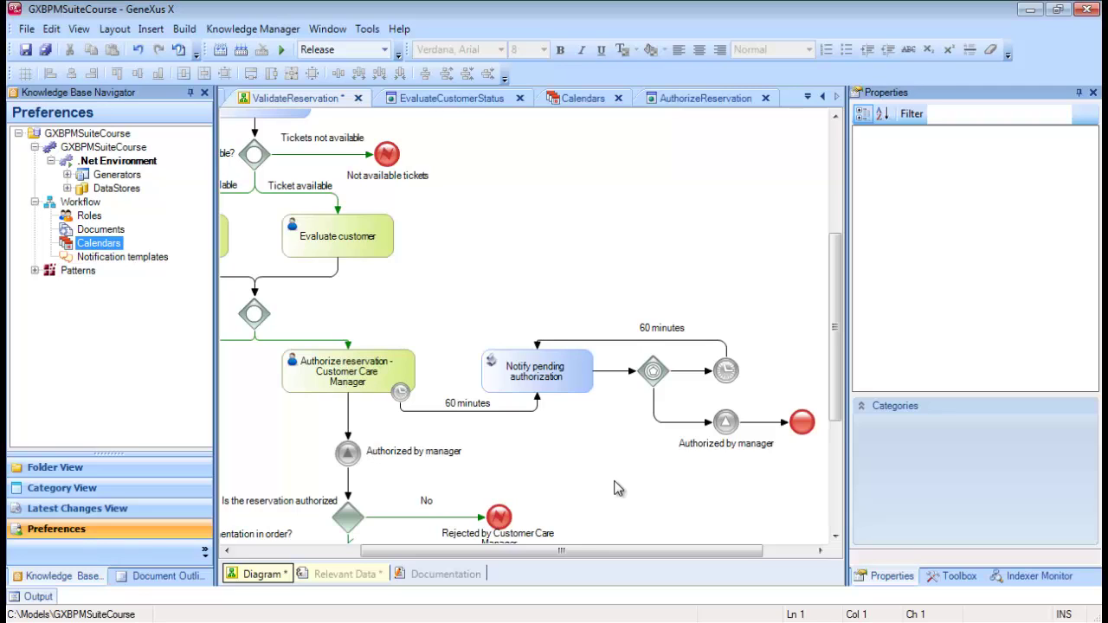
left_click(567, 370)
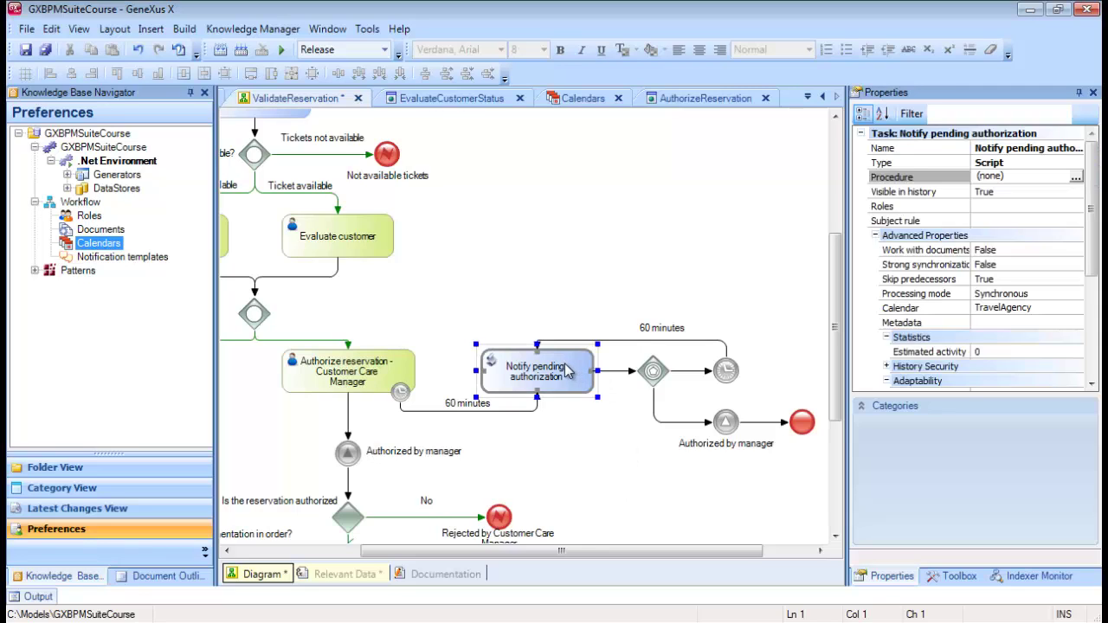
left_click(1070, 165)
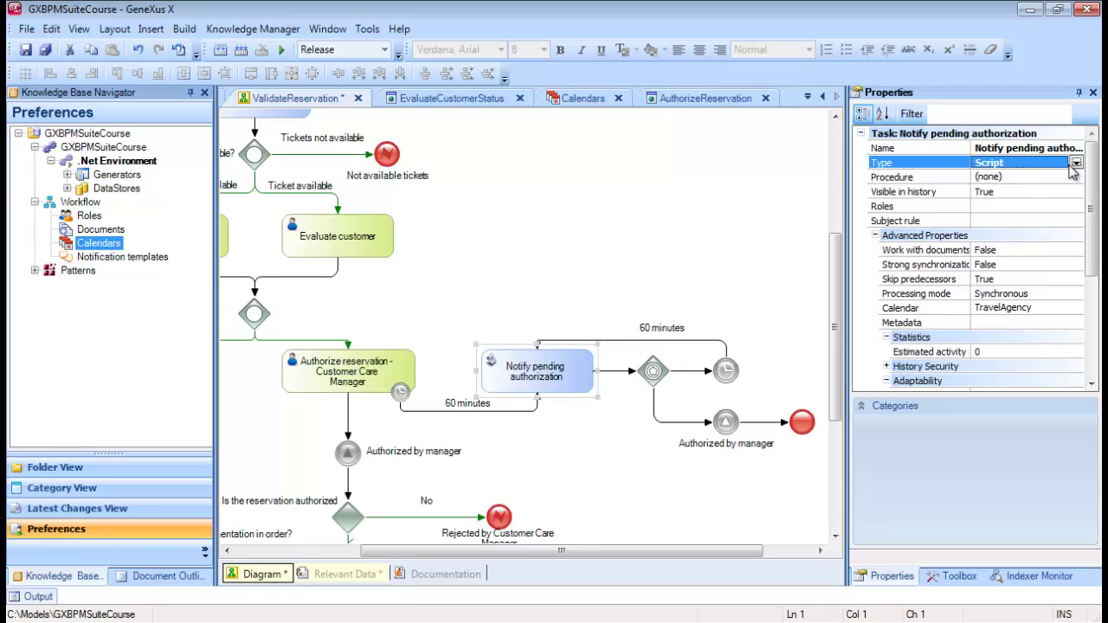
left_click(1077, 163)
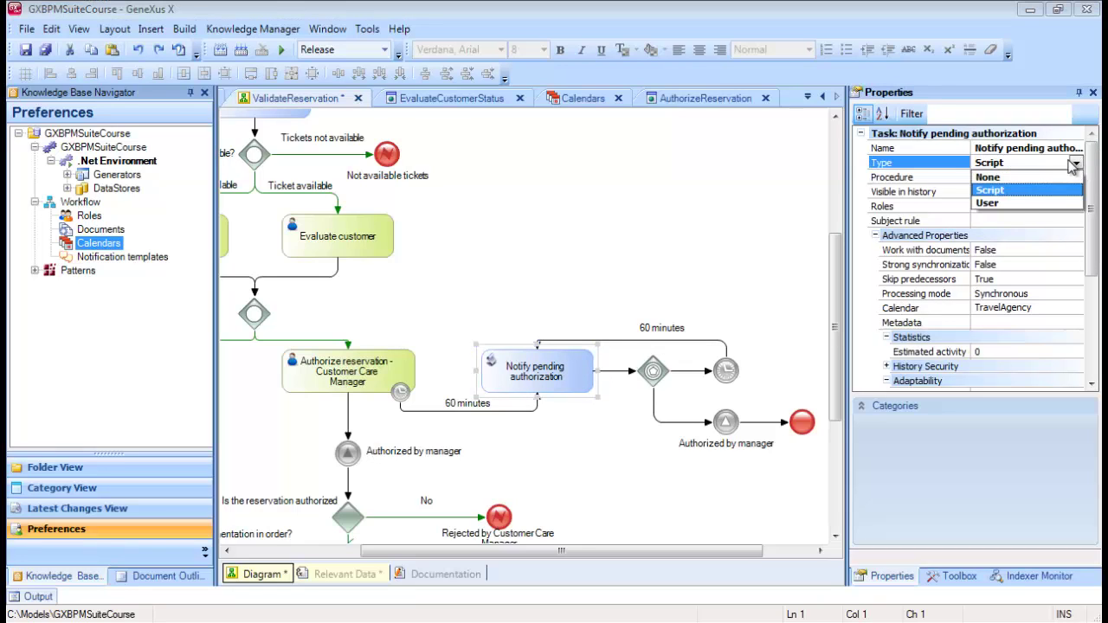
left_click(1006, 205)
Assign the NotifyPendingAuthorization application to the Notify pending authorization task.
left_click(1017, 178)
left_click(1077, 178)
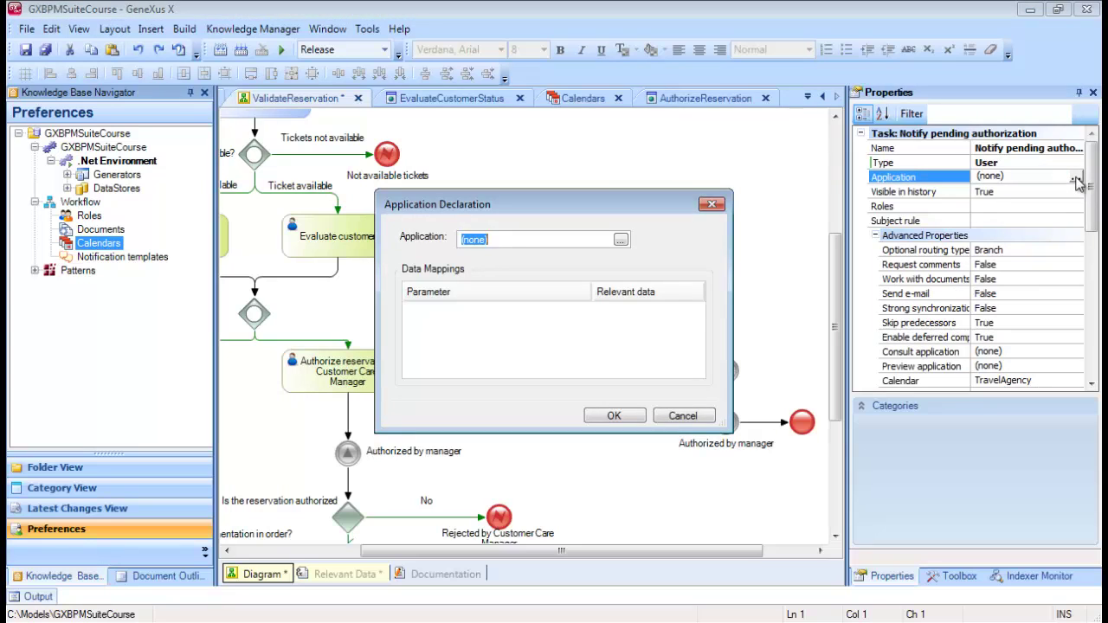
type("NotifyPendingAuthorization")
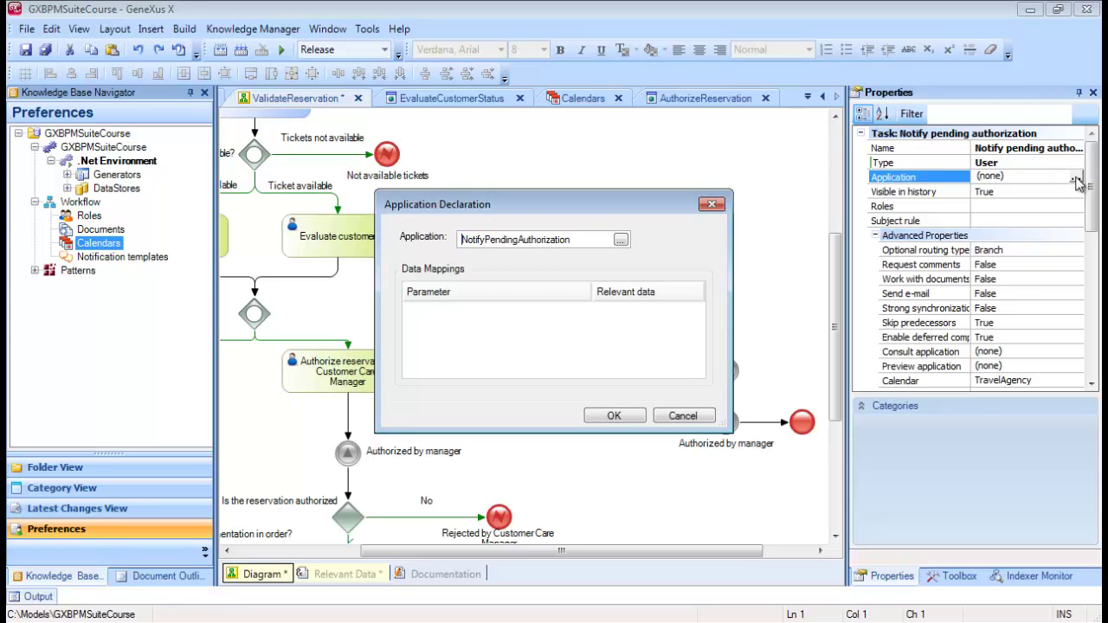
left_click(613, 416)
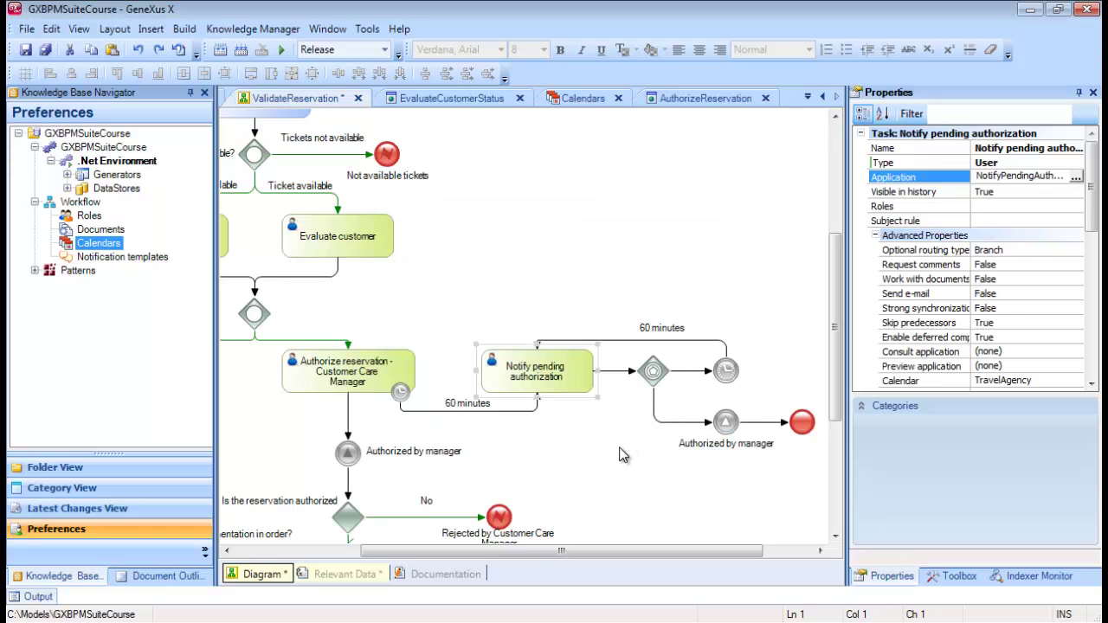
left_click(620, 455)
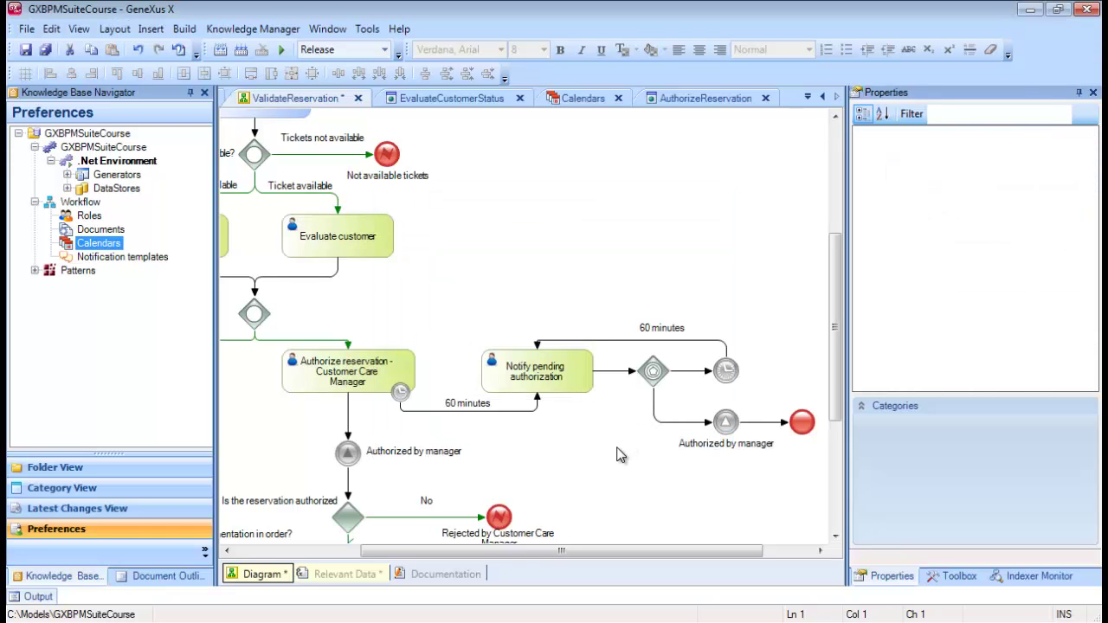
Set the lapse expression rule to 2 for the timer attached to the Authorize reservation task.
left_click(402, 399)
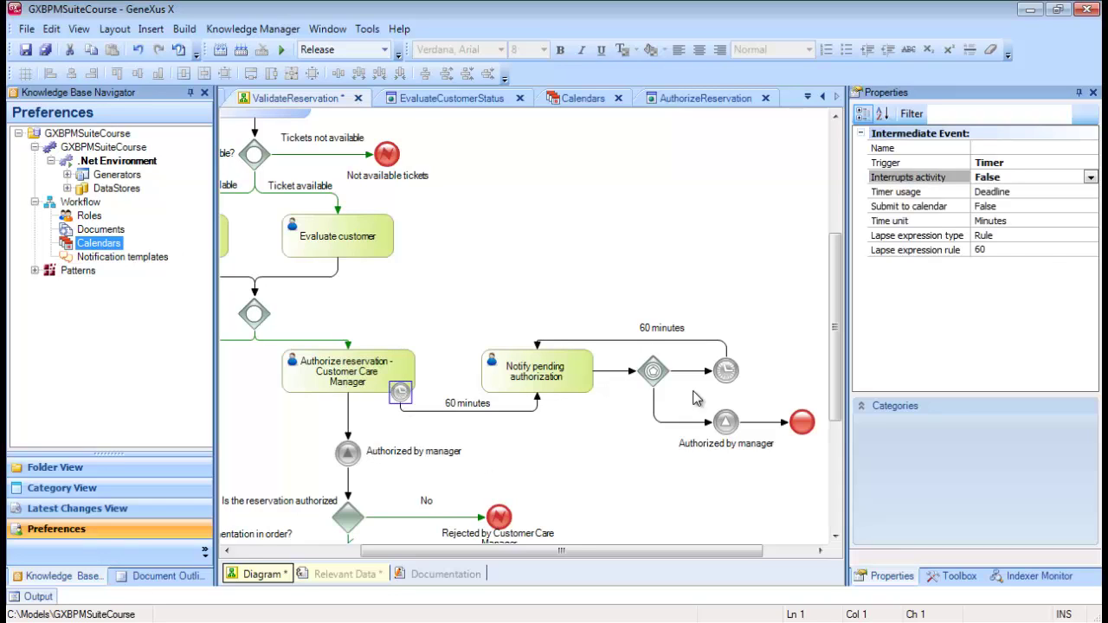
left_click(992, 250)
left_click(1090, 250)
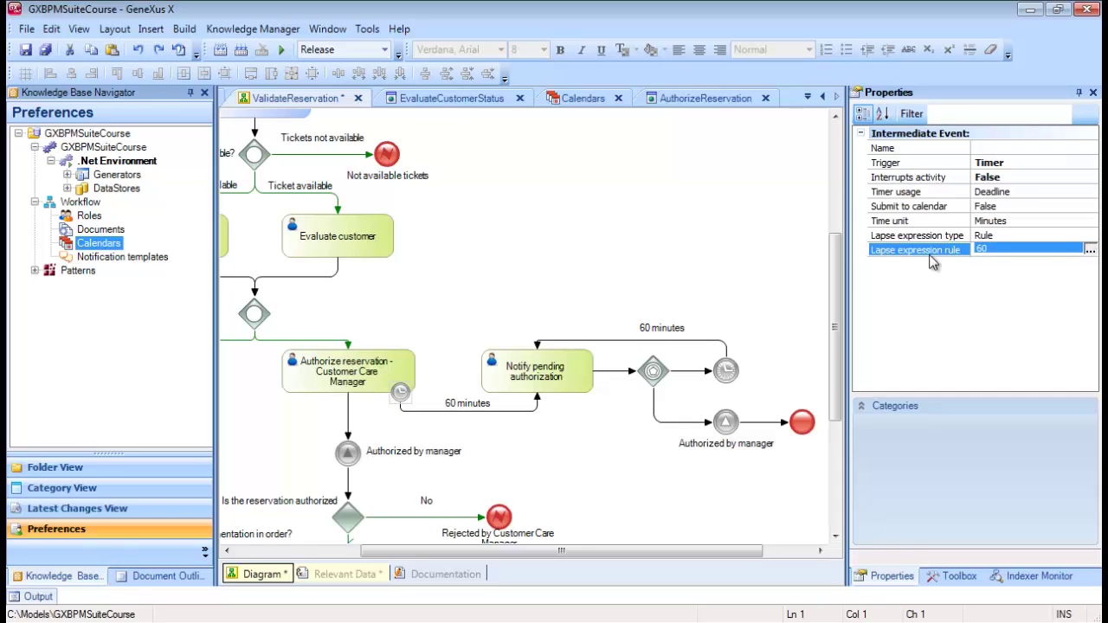
left_click_drag(437, 195, 372, 197)
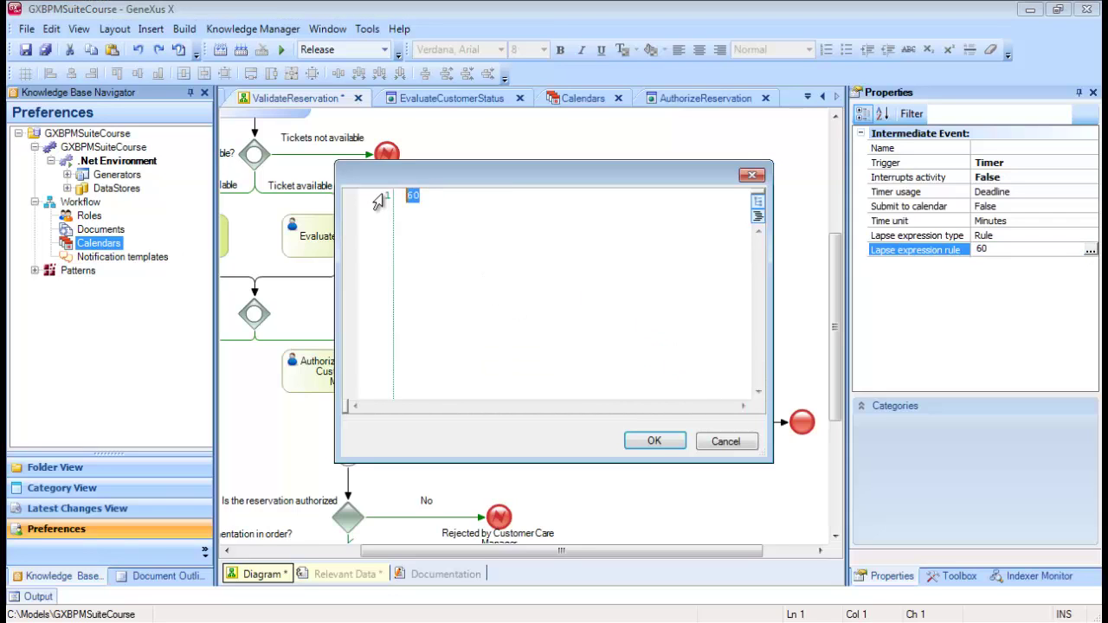
type("2")
left_click(654, 440)
Set the lapse expression rule to 2 for the timer following the event gateway, and save the diagram.
left_click(725, 370)
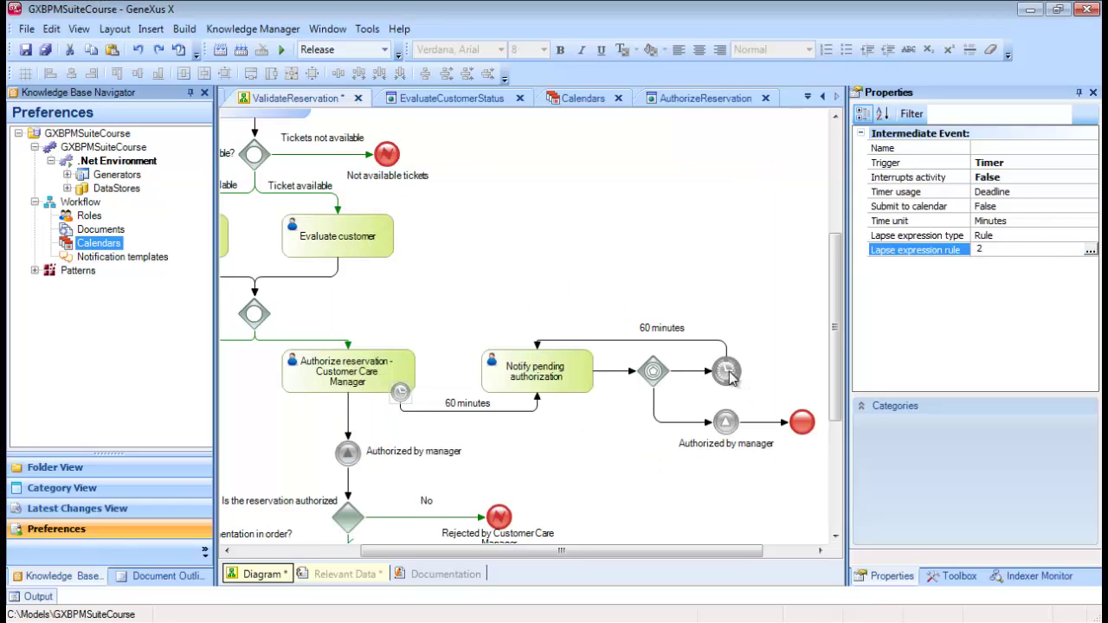
left_click(1090, 221)
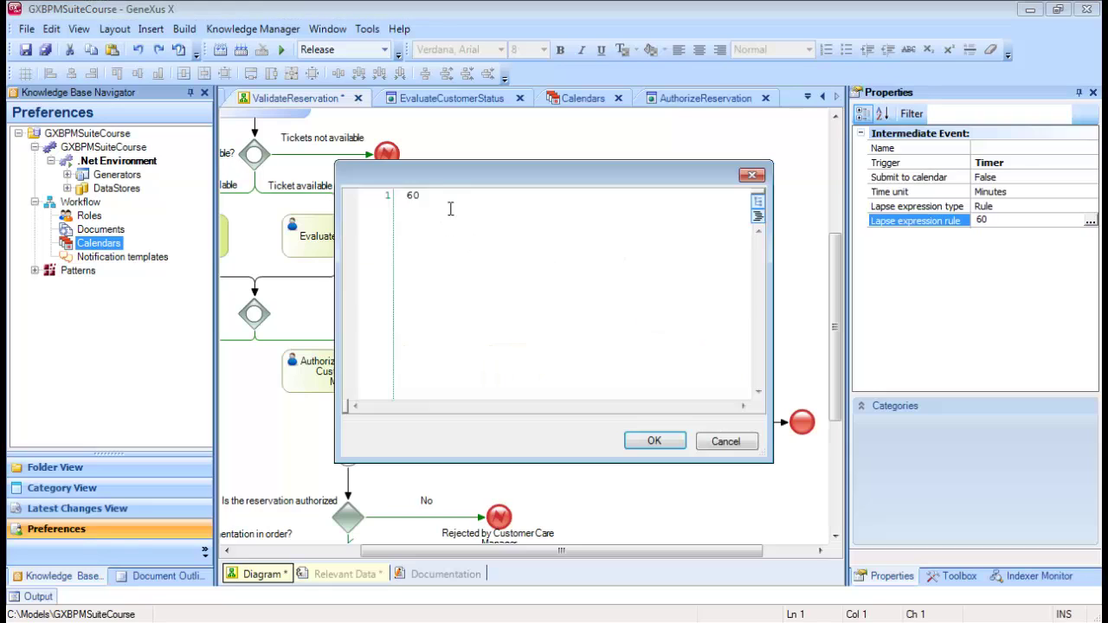
left_click_drag(438, 195, 362, 202)
type("2")
left_click(654, 441)
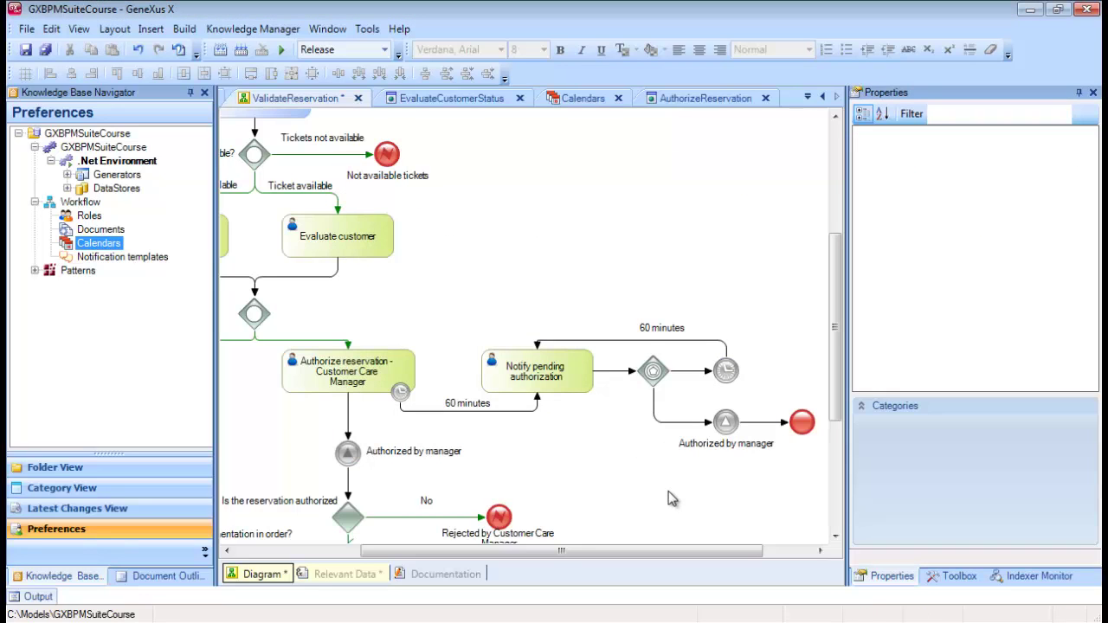
left_click(25, 49)
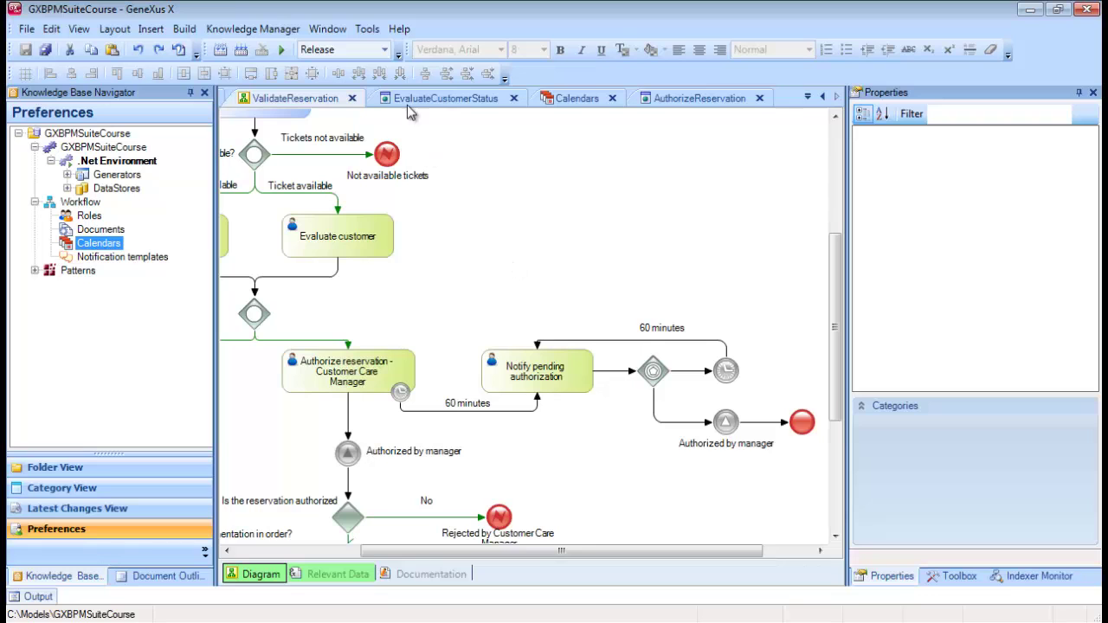
Open the bin folder of the target environment directory and sort its contents by type.
left_click(367, 29)
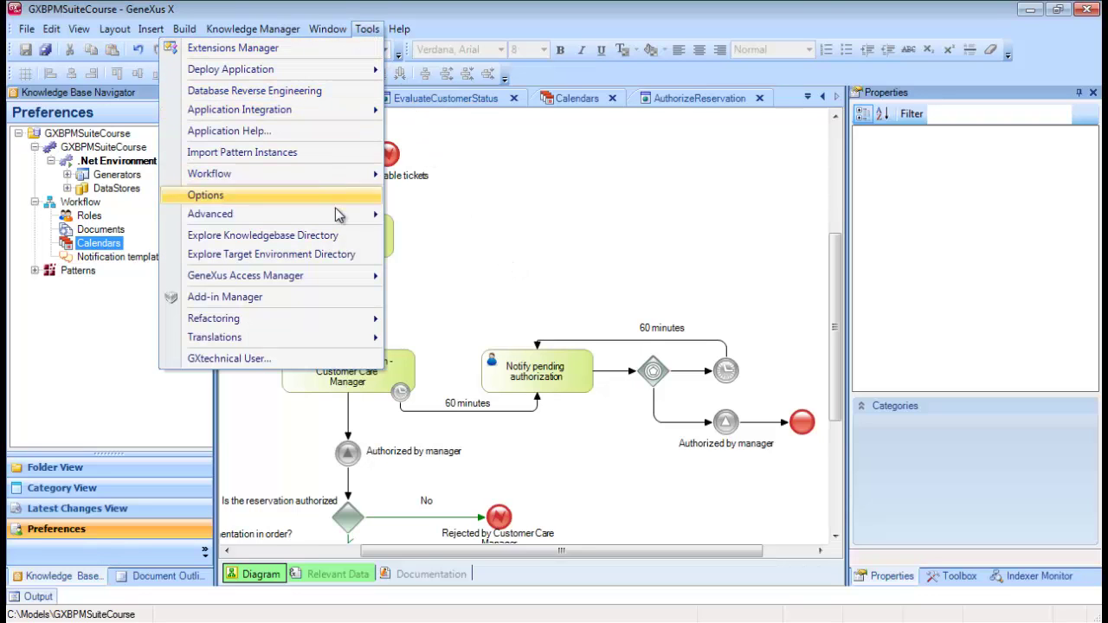
left_click(346, 254)
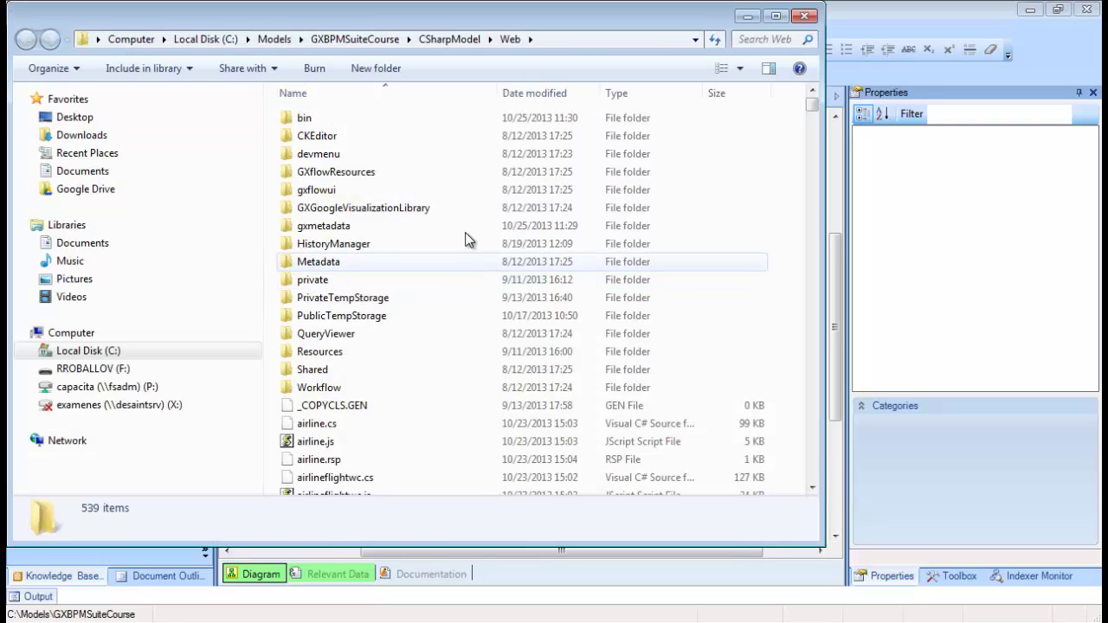
double_click(357, 120)
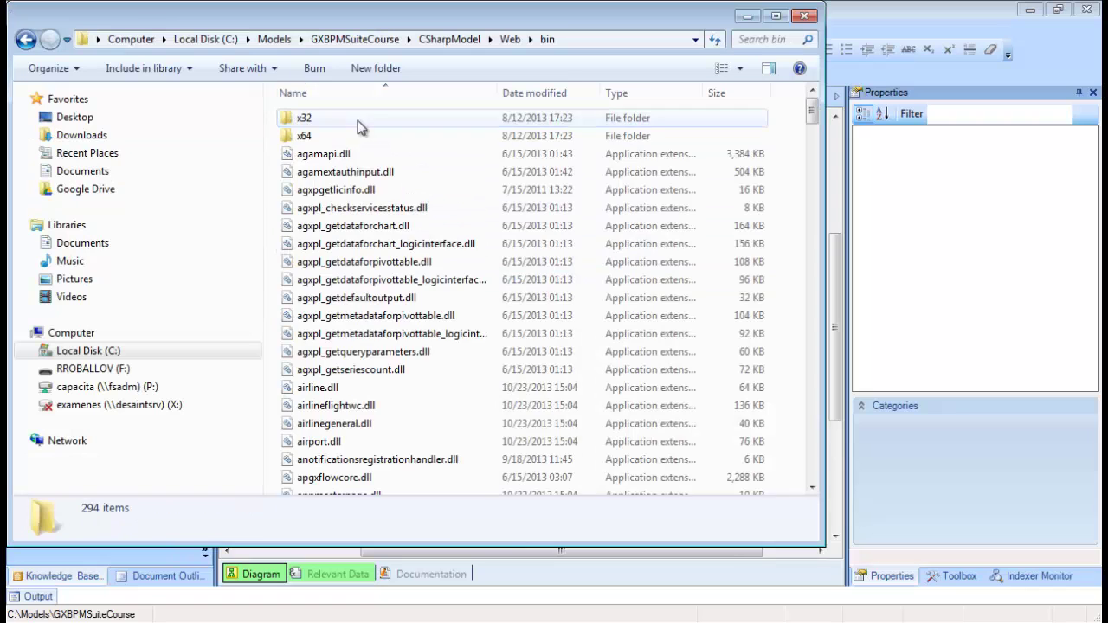
left_click(638, 97)
left_click_drag(418, 29, 736, 81)
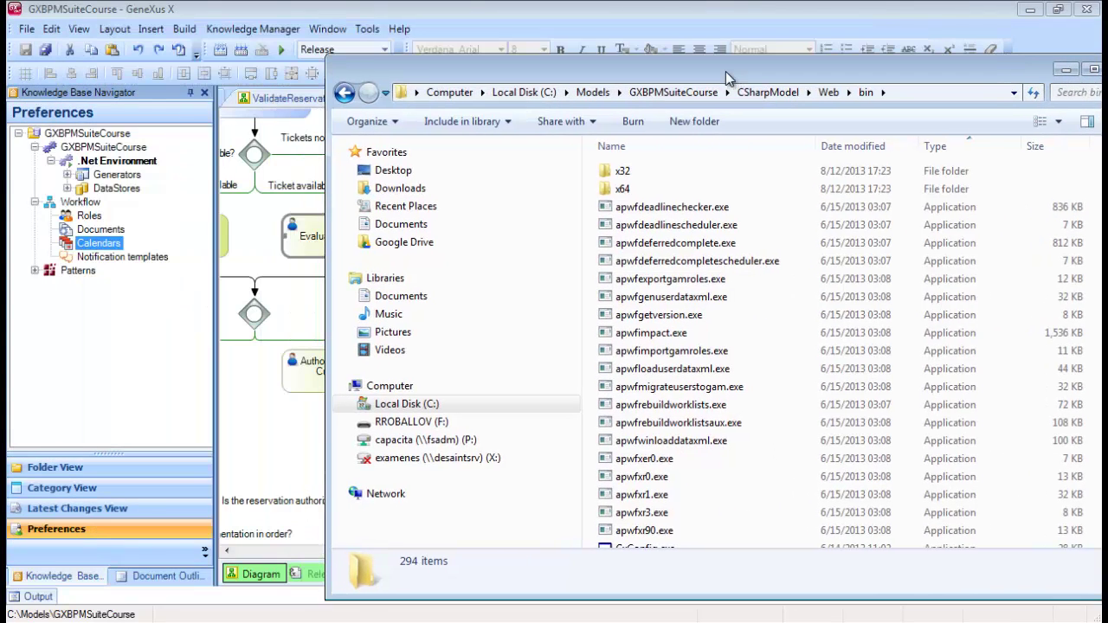
Open a Windows command prompt (cmd) and place it beside the bin folder's file list.
key("super")
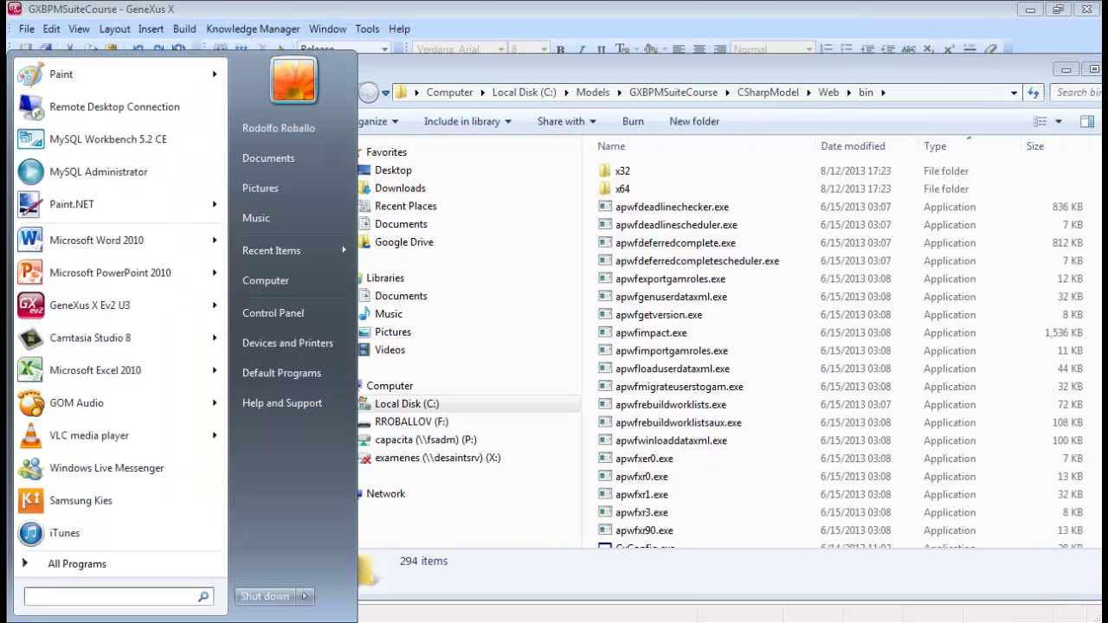
type("cmd")
key("Return")
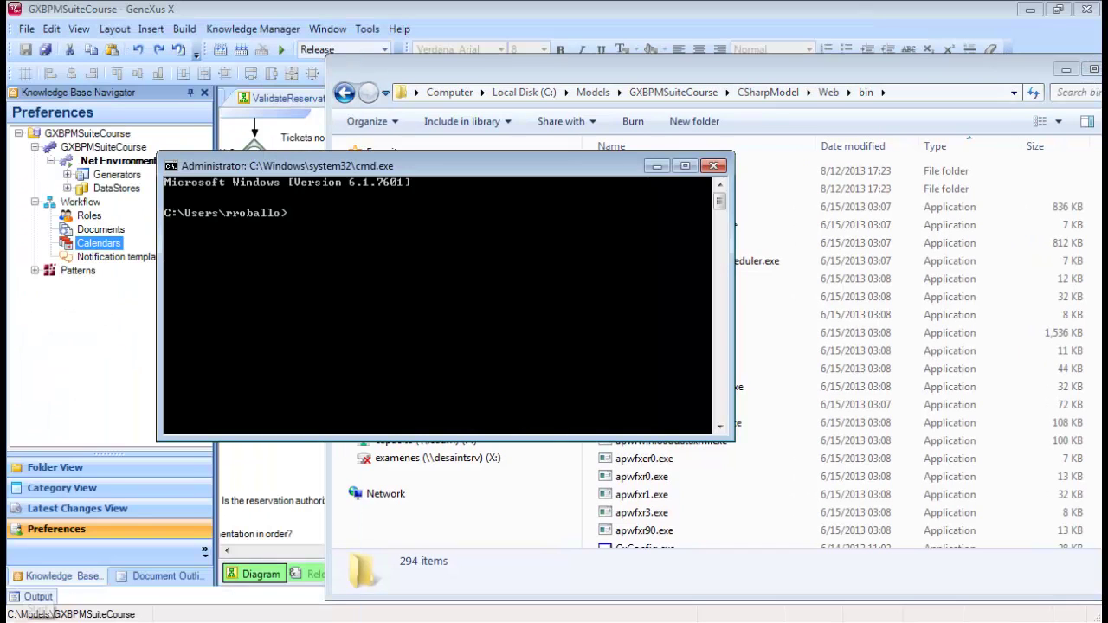
left_click_drag(509, 190, 392, 216)
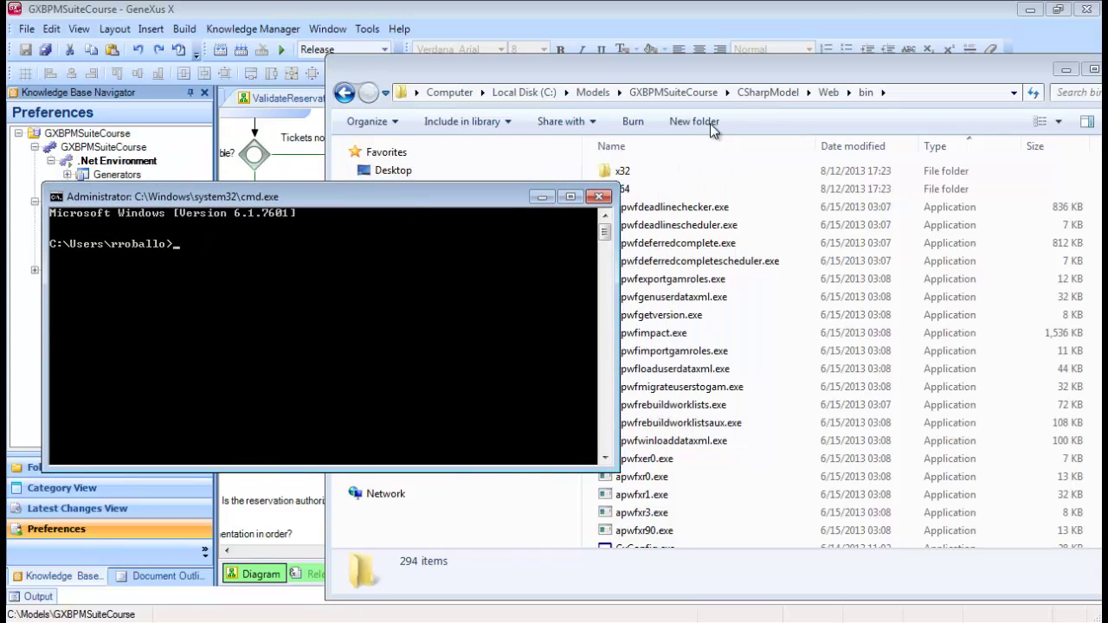
Run apwfdeadlinescheduler.exe from the bin folder in the command prompt with the parameter 60.
left_click(782, 60)
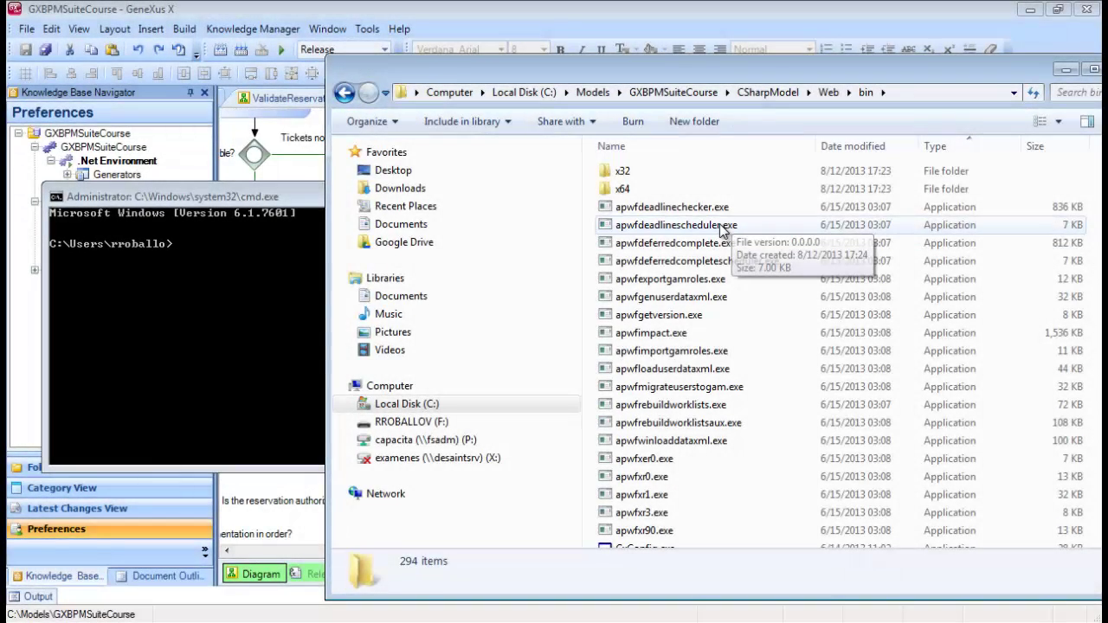
left_click_drag(721, 227, 233, 284)
left_click_drag(194, 251, 196, 252)
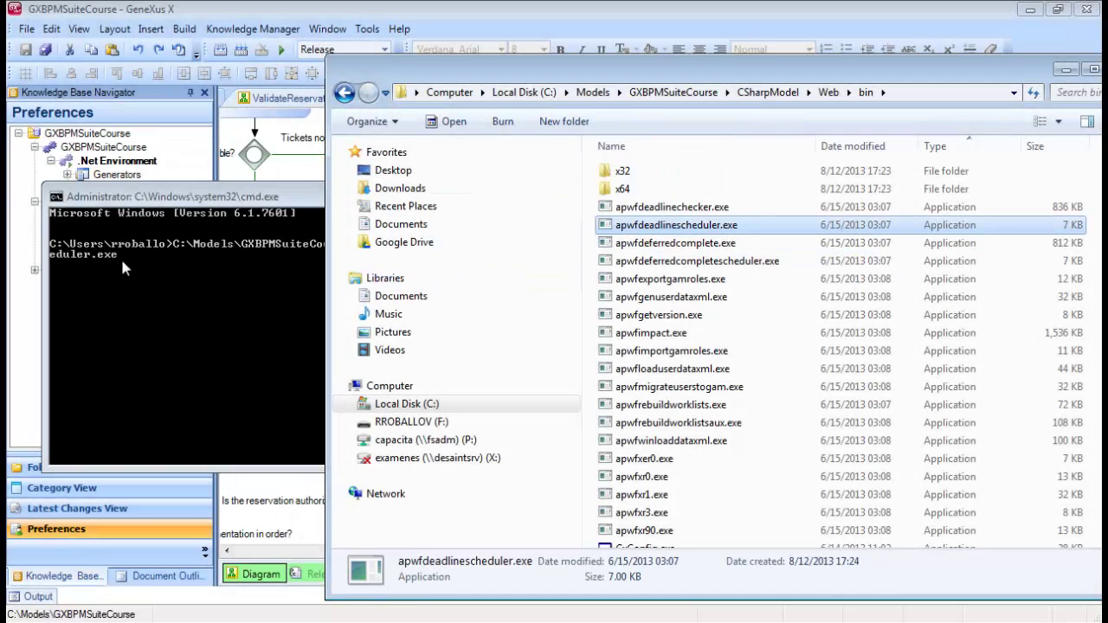
left_click(121, 256)
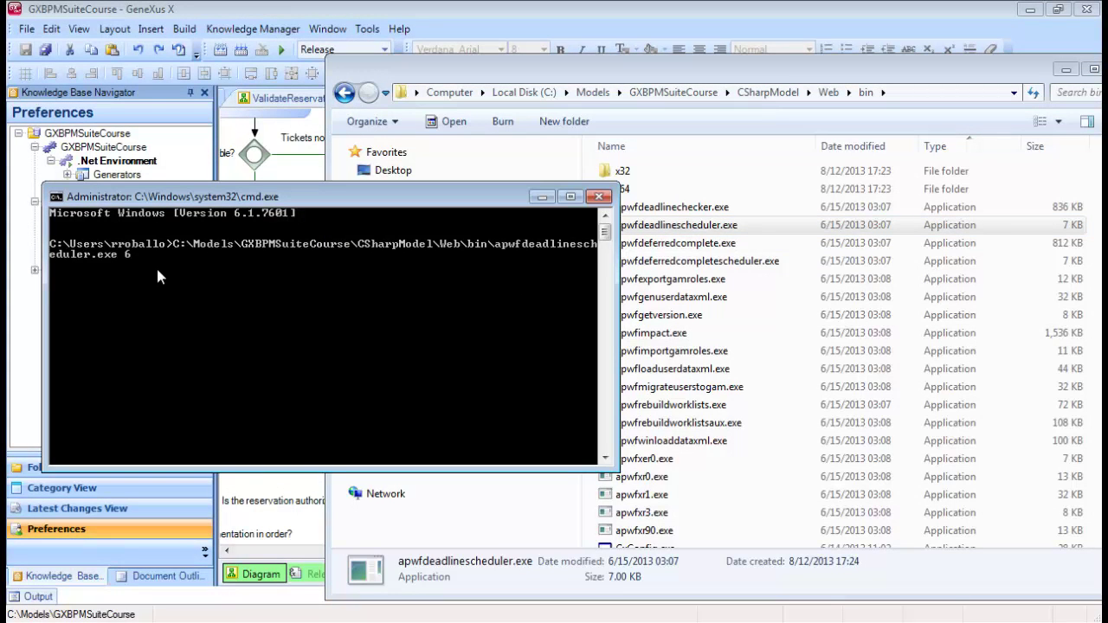
type("60")
key("Return")
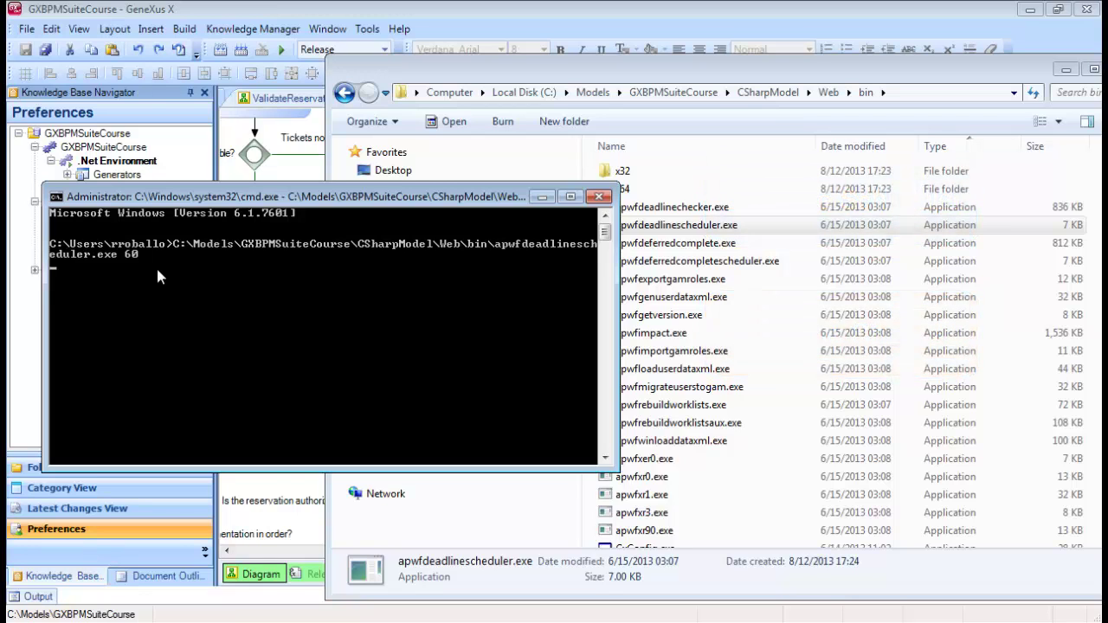
Switch back to GeneXus and run the FlightTicketReservation process diagram in GXflow.
left_click(286, 174)
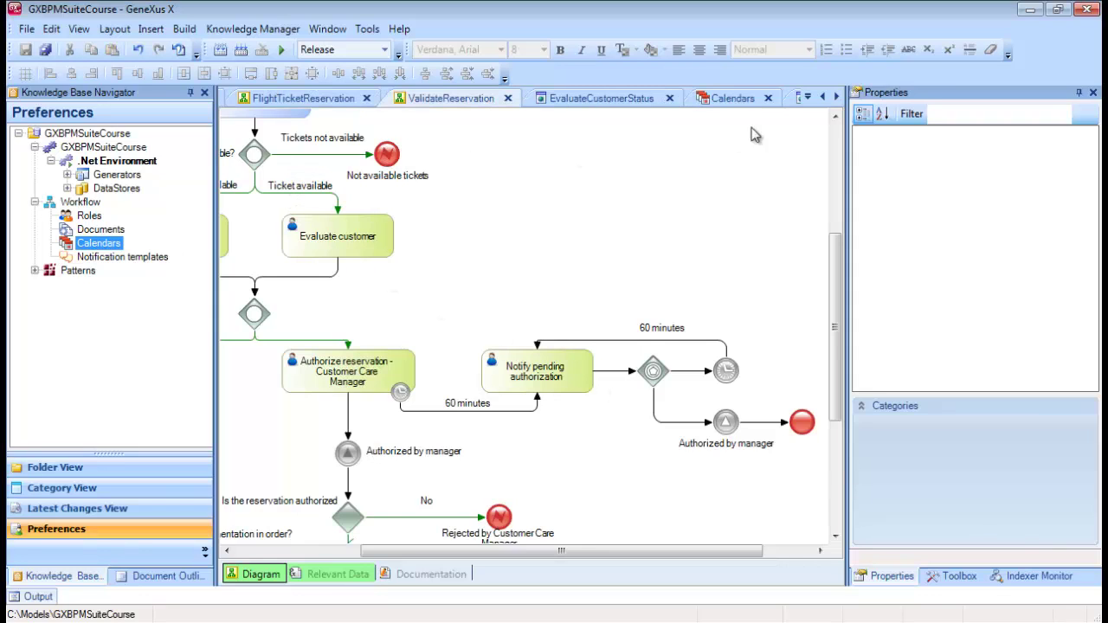
left_click(821, 97)
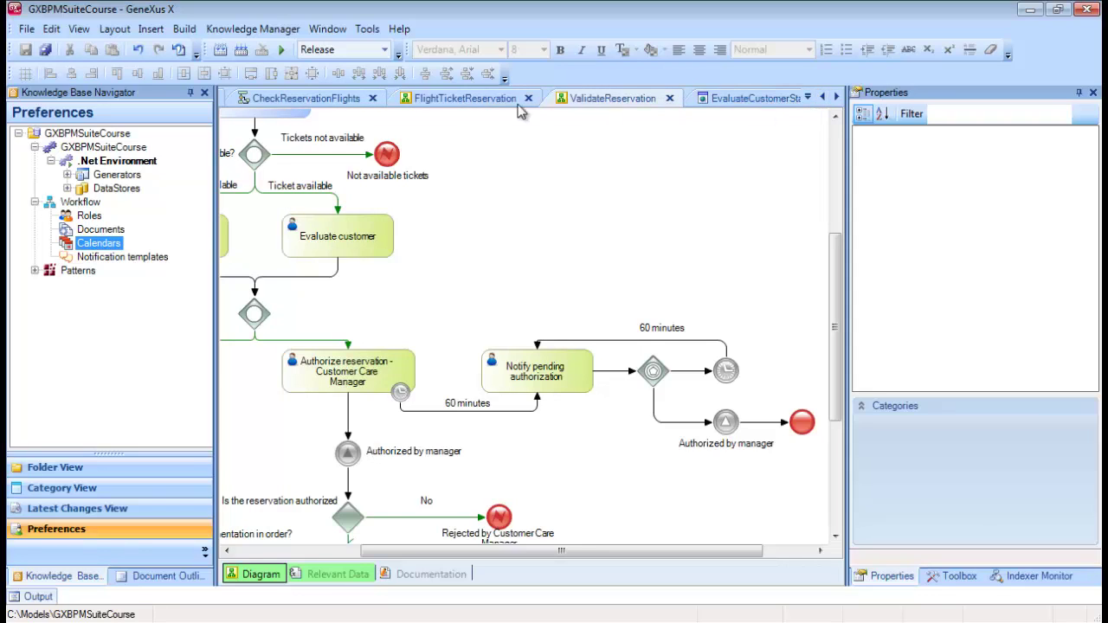
right_click(414, 102)
left_click(437, 391)
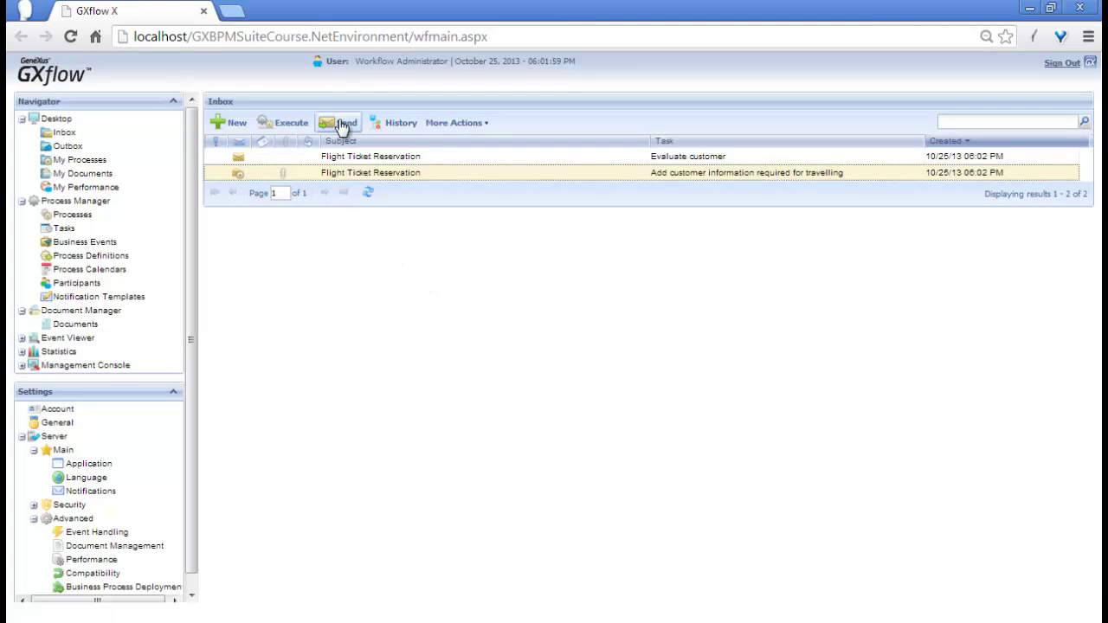
Send the Add customer information required for travelling task, and authorize the customer in the Evaluate customer task and send it.
left_click(344, 125)
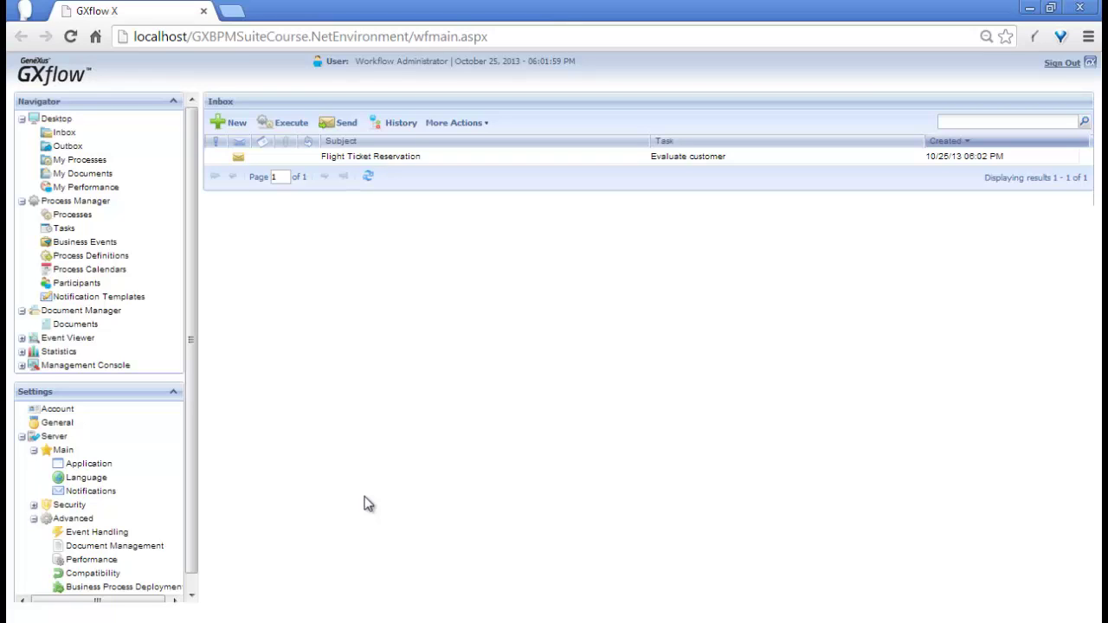
left_click(349, 156)
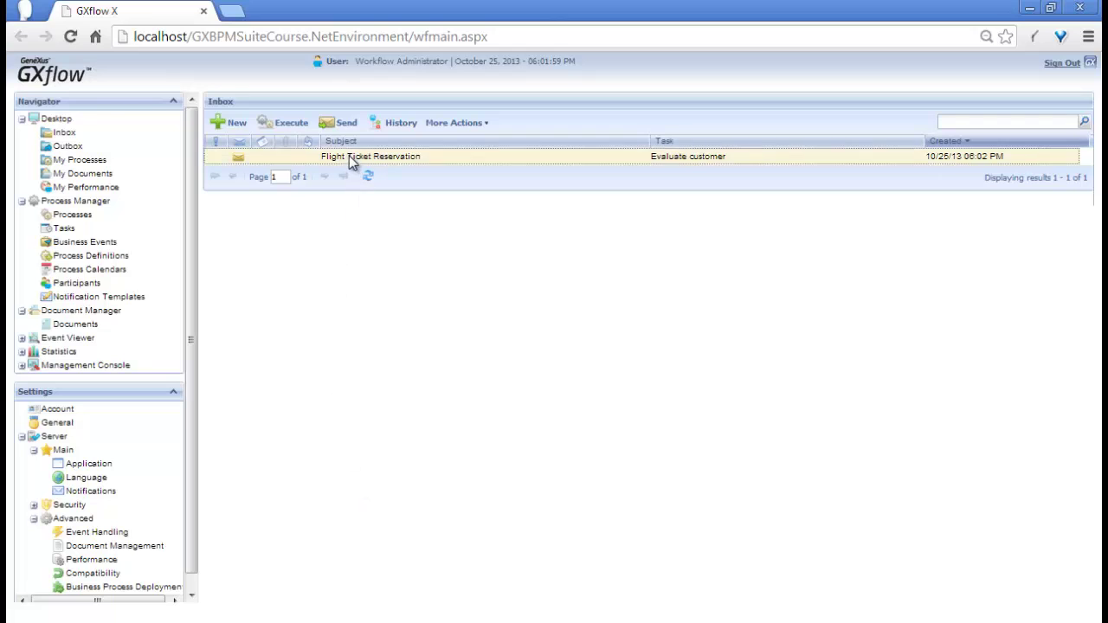
left_click(296, 128)
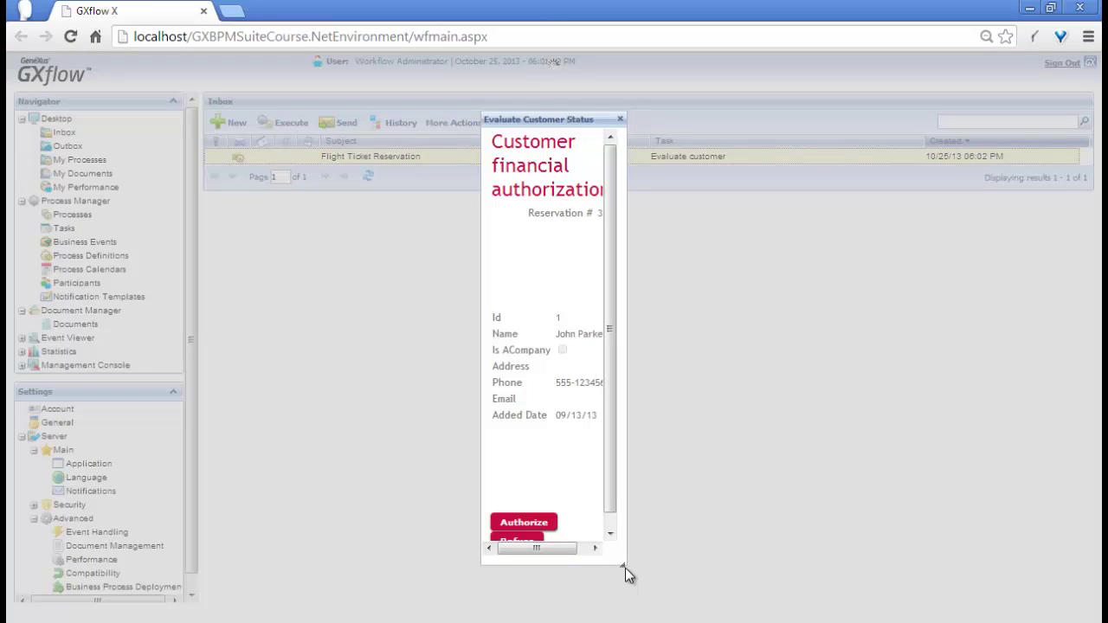
left_click_drag(625, 568, 797, 567)
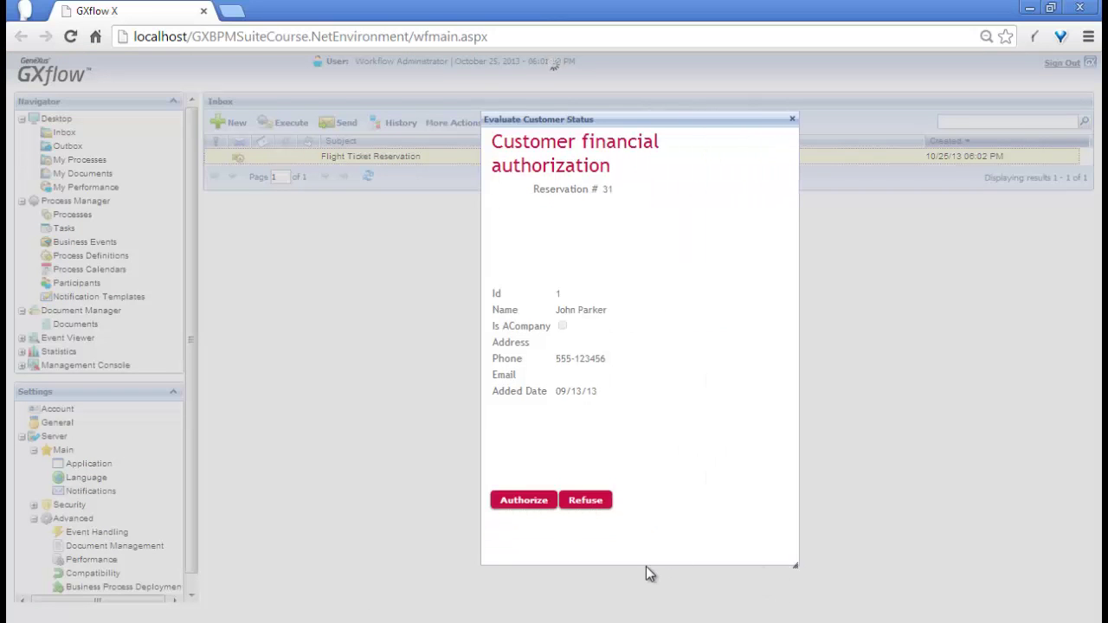
left_click(535, 501)
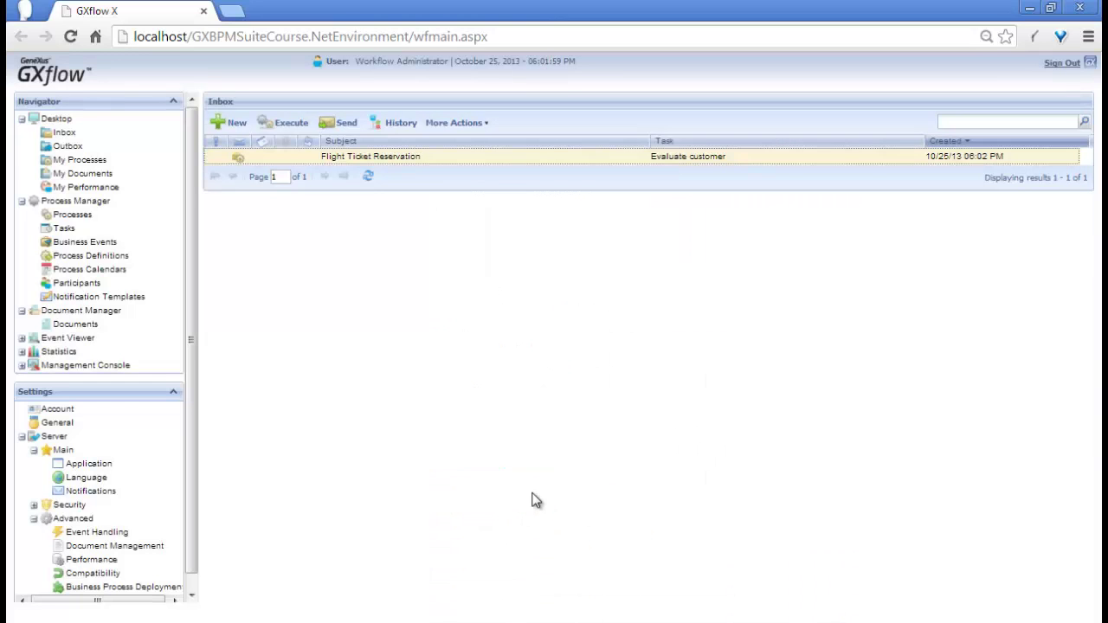
left_click(339, 130)
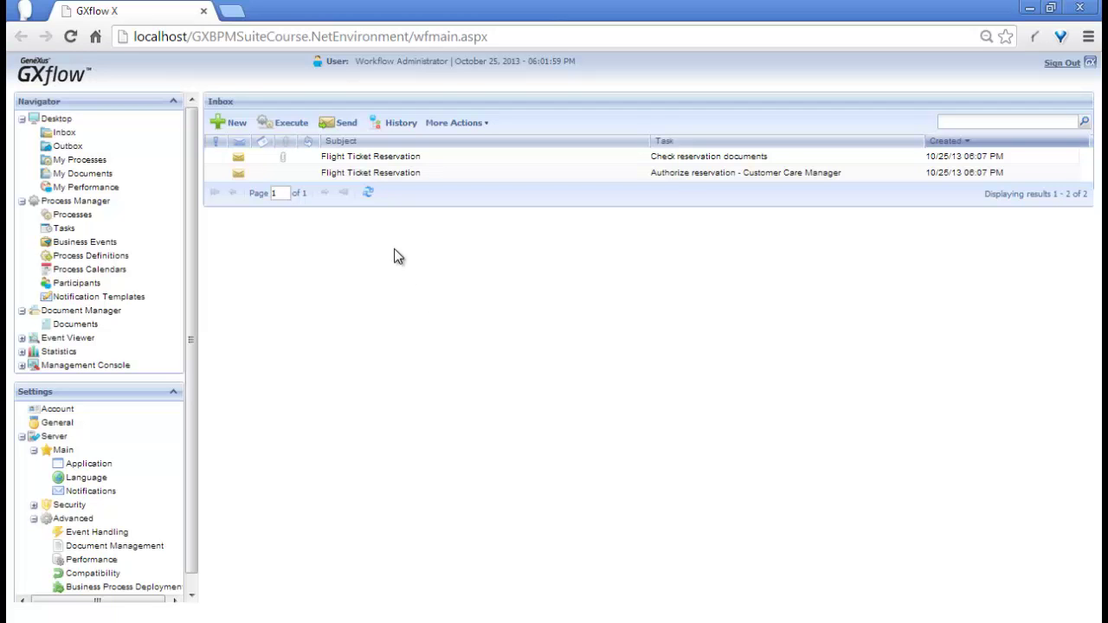
Execute the Check reservation documents task, read its attached visa document, and send the task.
left_click(371, 156)
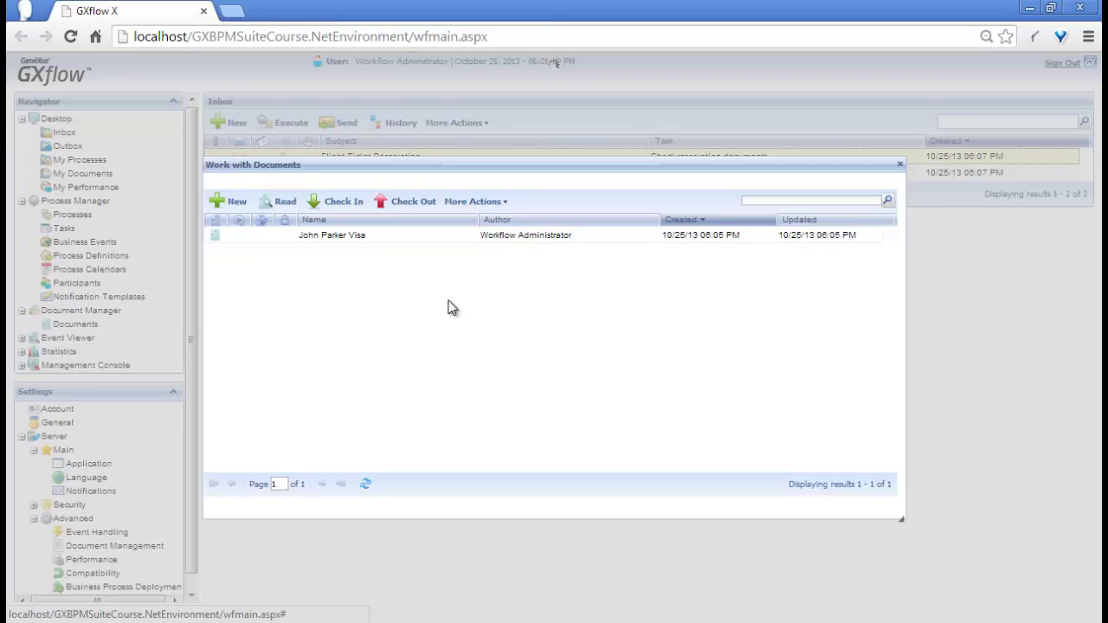
left_click(329, 235)
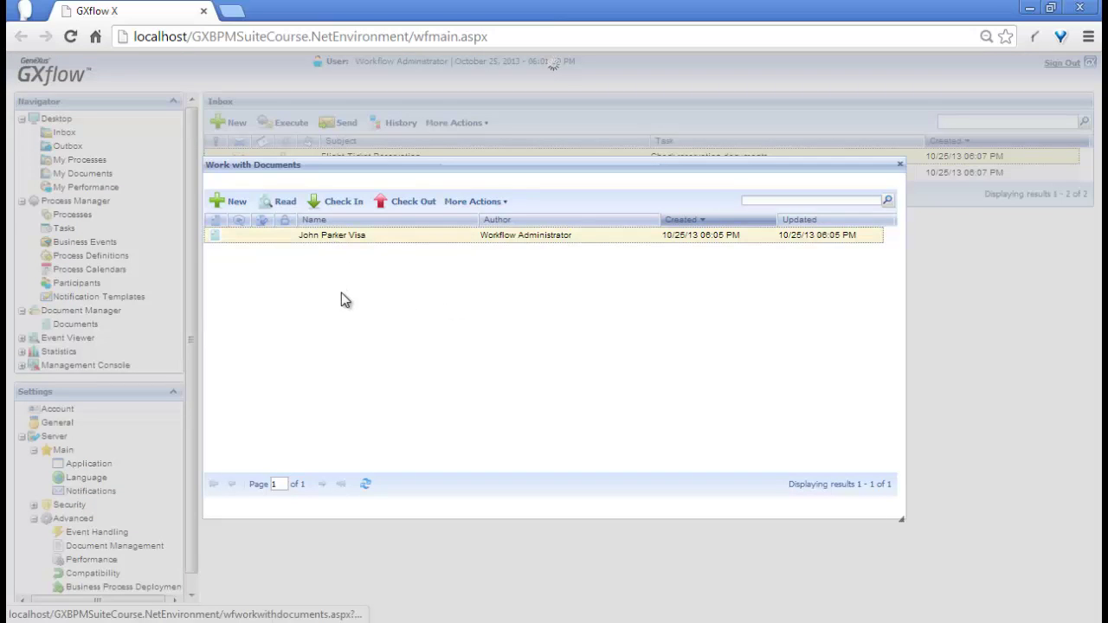
left_click(901, 166)
left_click(337, 124)
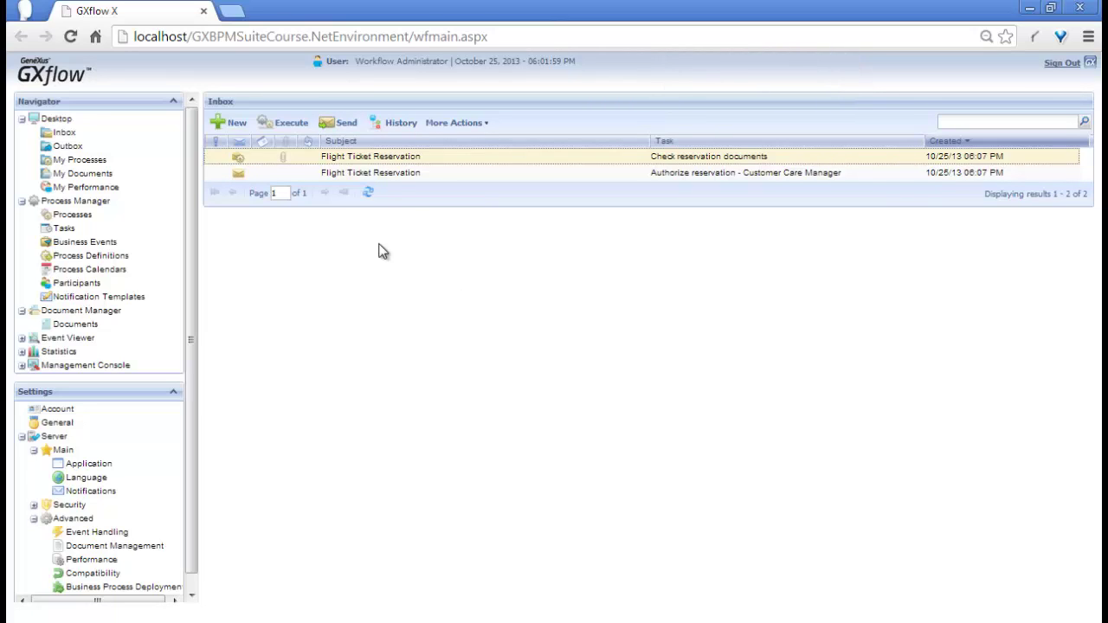
left_click(285, 122)
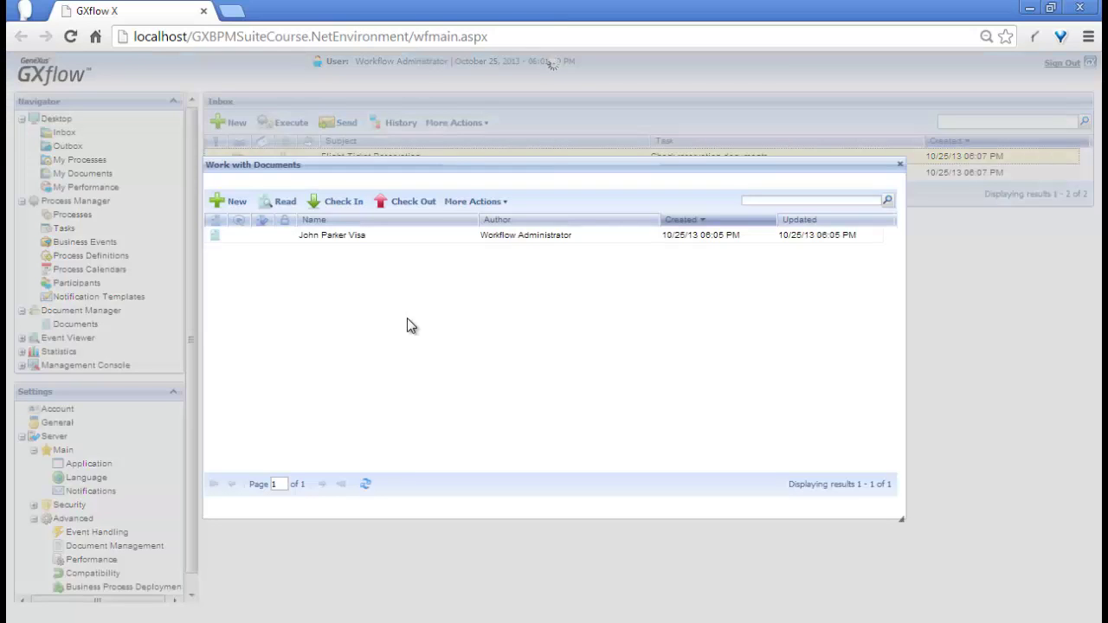
left_click(327, 236)
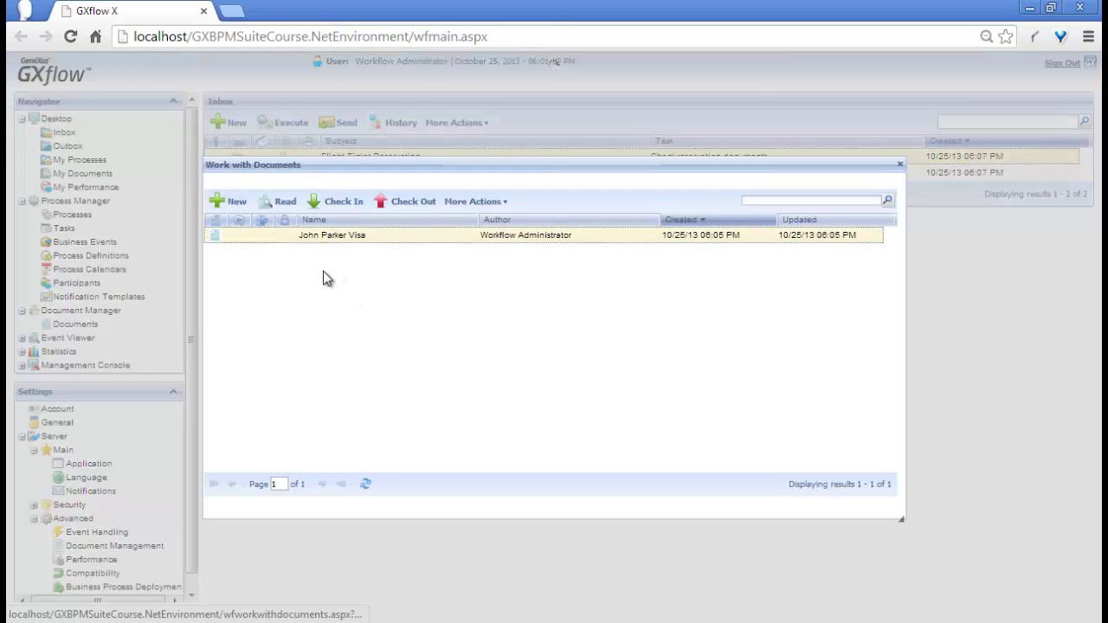
left_click(284, 203)
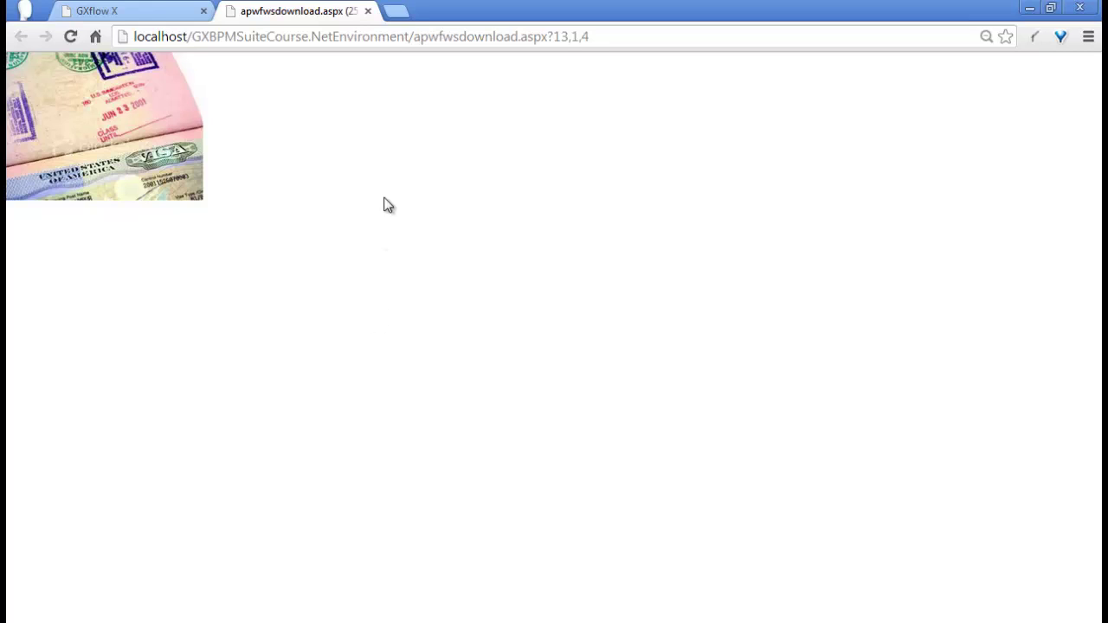
left_click(369, 11)
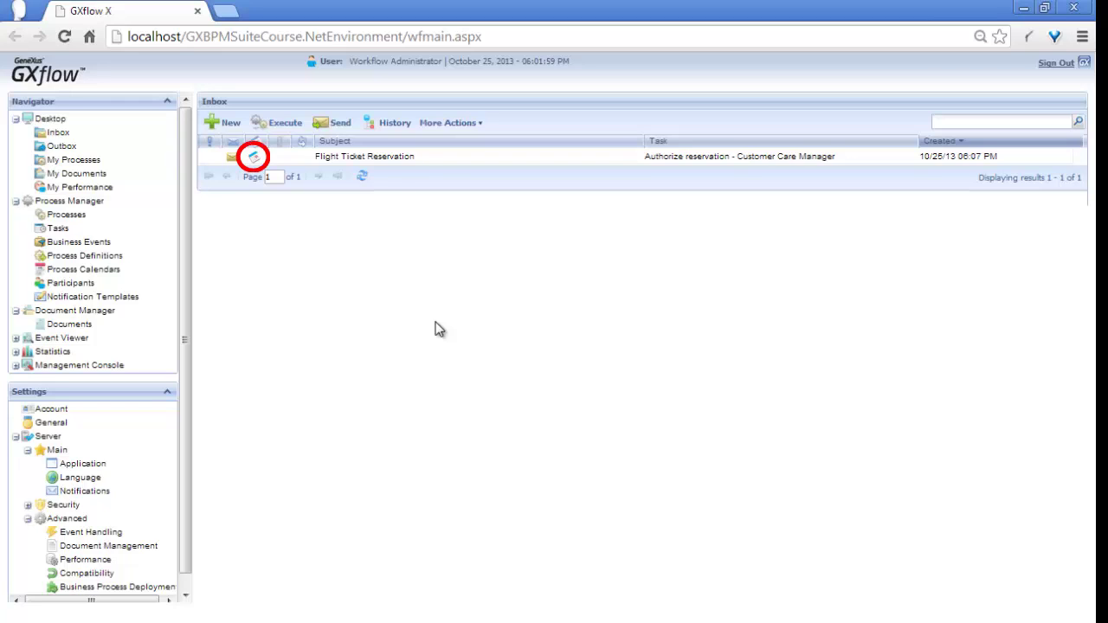
Refresh the inbox, and execute, confirm and send the Notify pending authorization task.
mouse_move(253, 161)
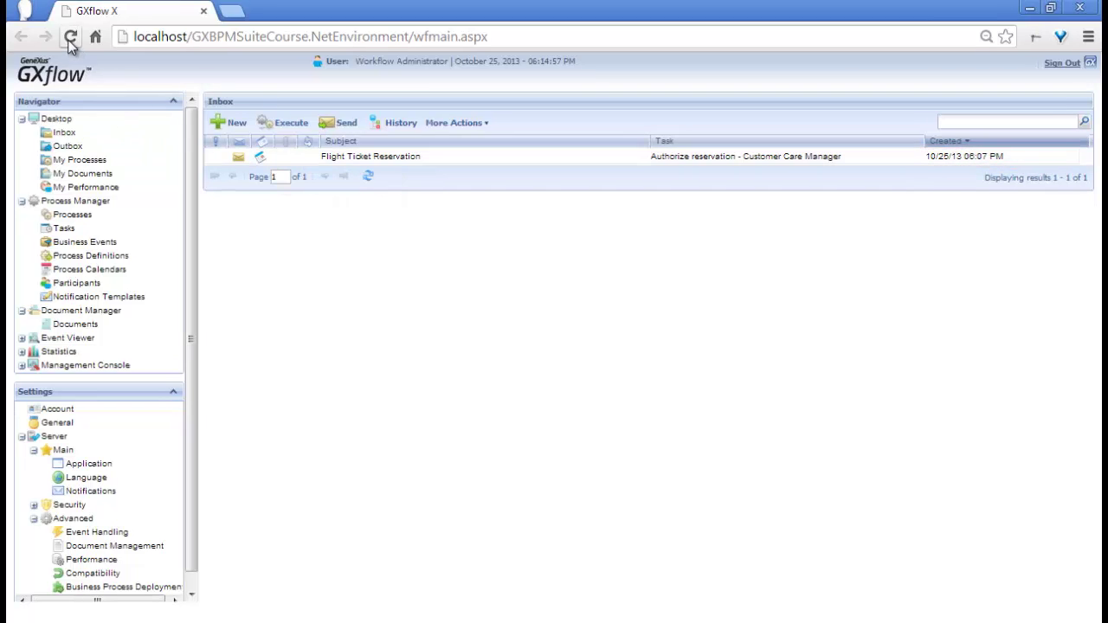
left_click(64, 36)
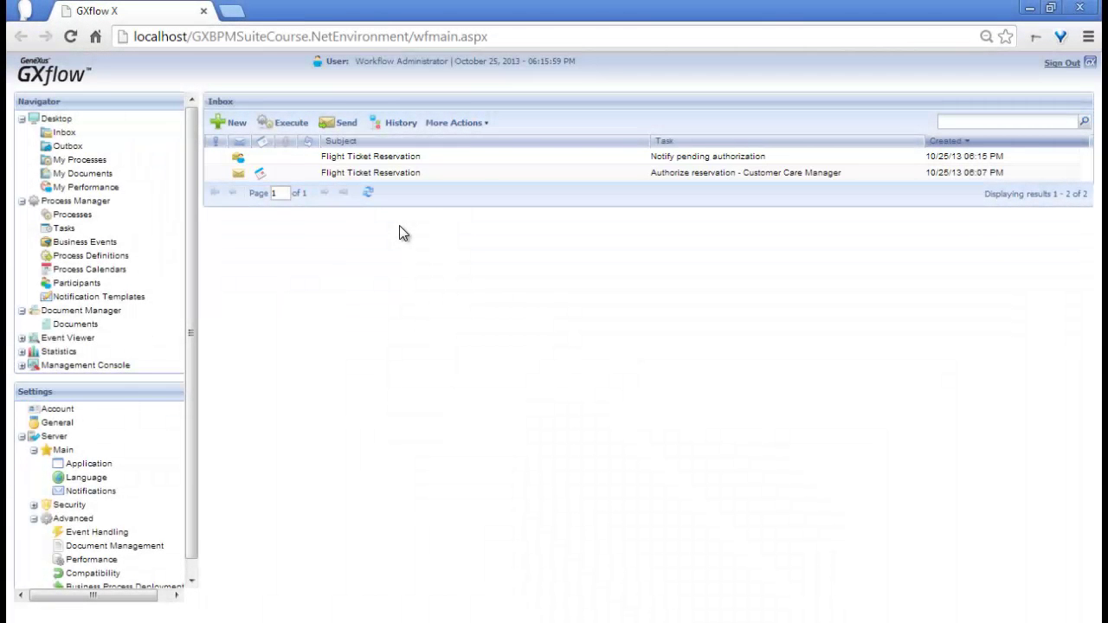
left_click(395, 156)
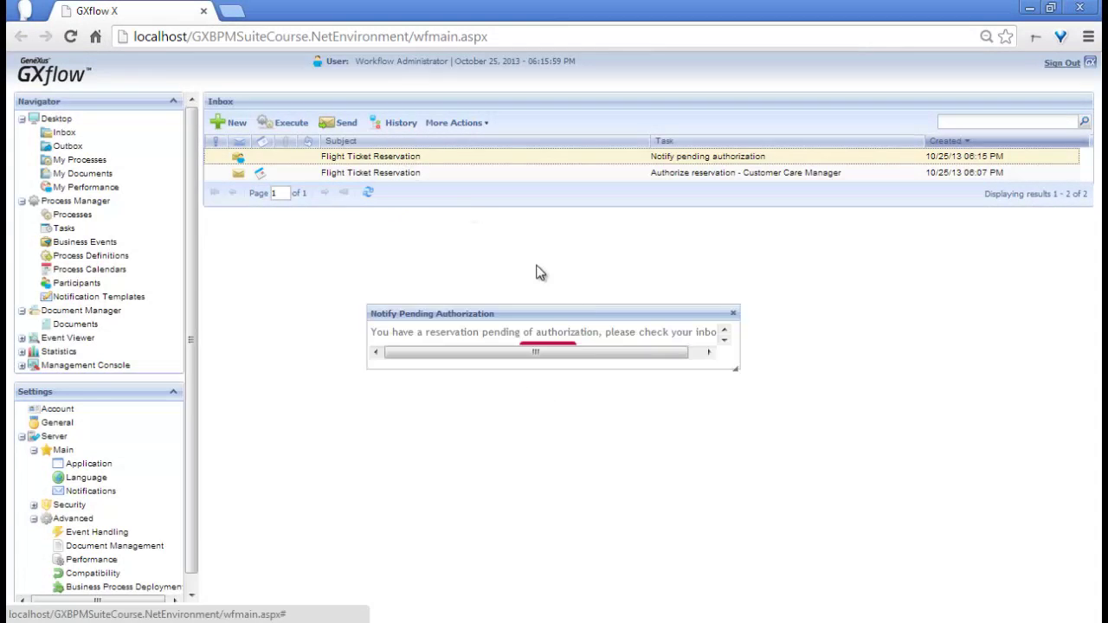
left_click_drag(733, 366, 741, 389)
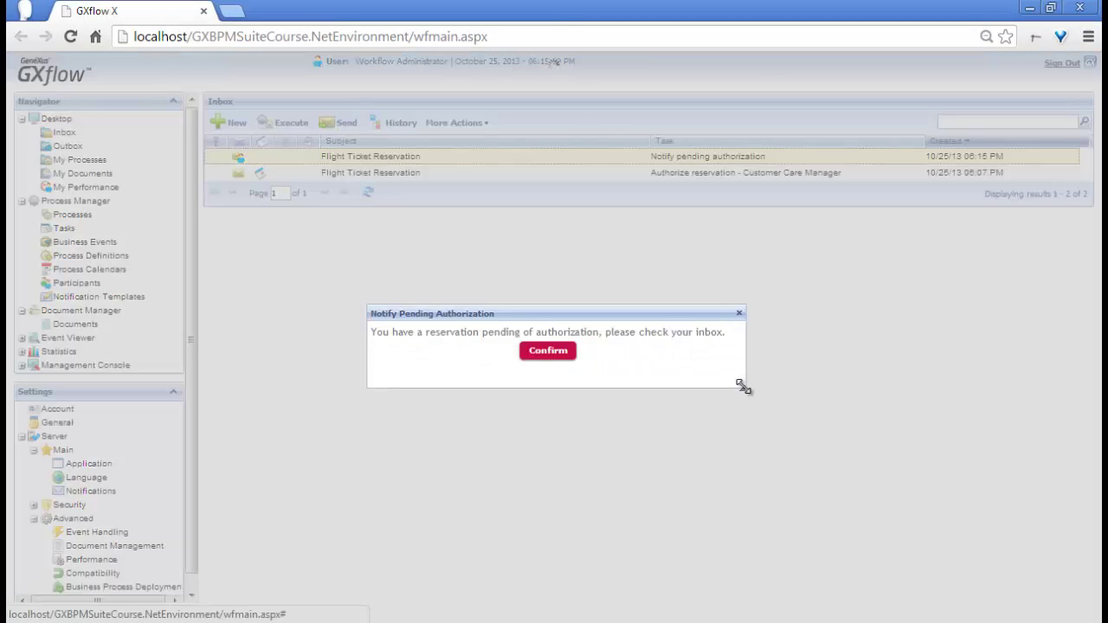
left_click(552, 352)
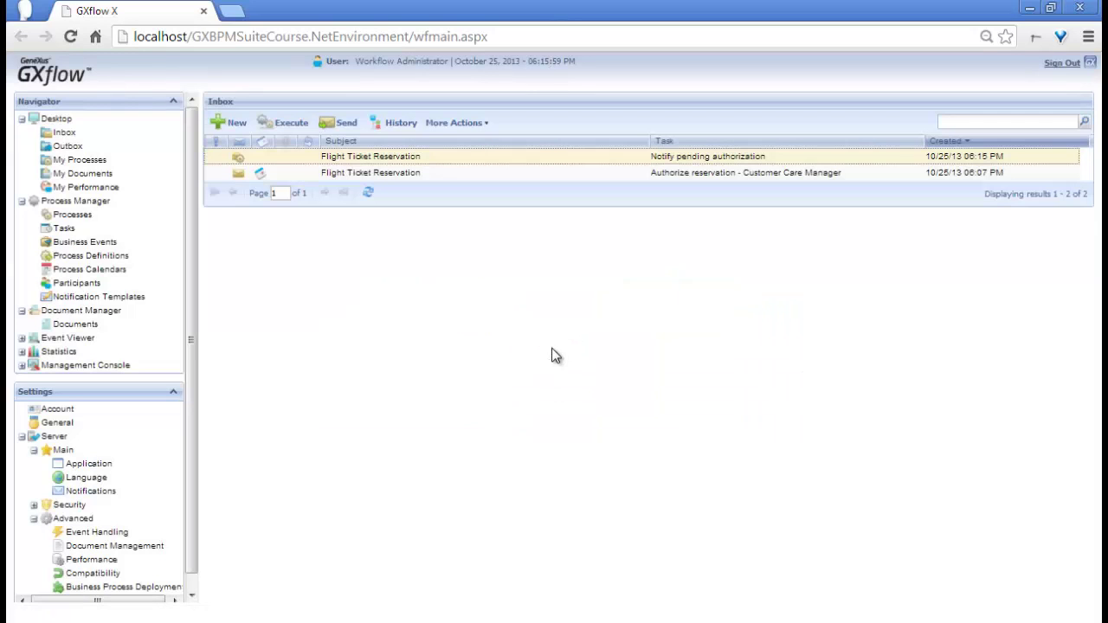
left_click(344, 125)
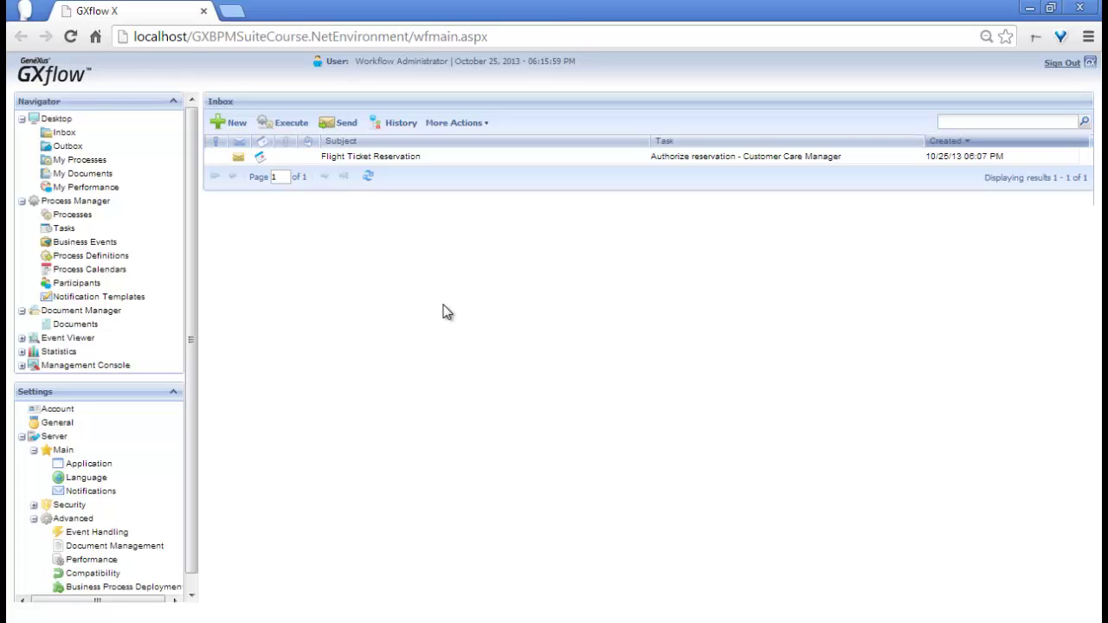
Authorize the reservation in the Authorize reservation - Customer Care Manager task and send the task.
double_click(369, 156)
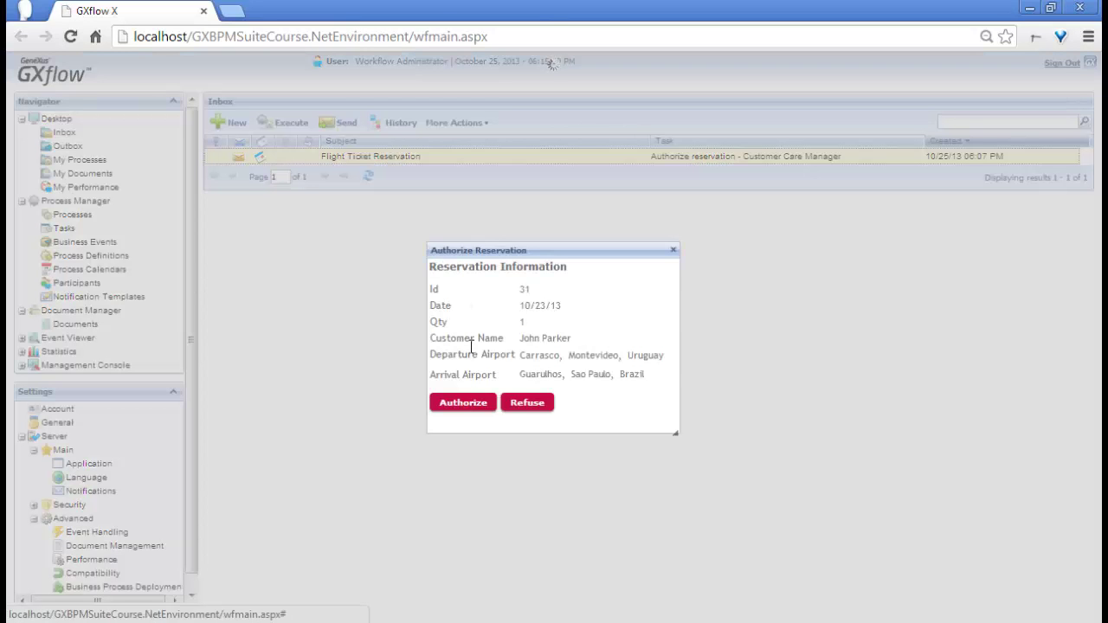
left_click(465, 398)
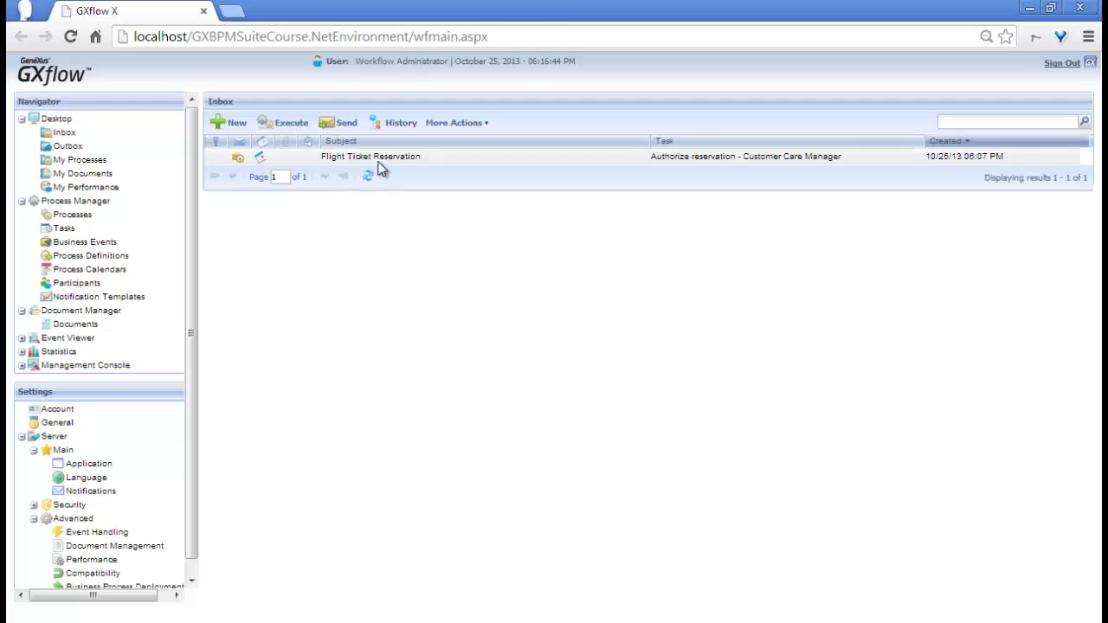
left_click(369, 161)
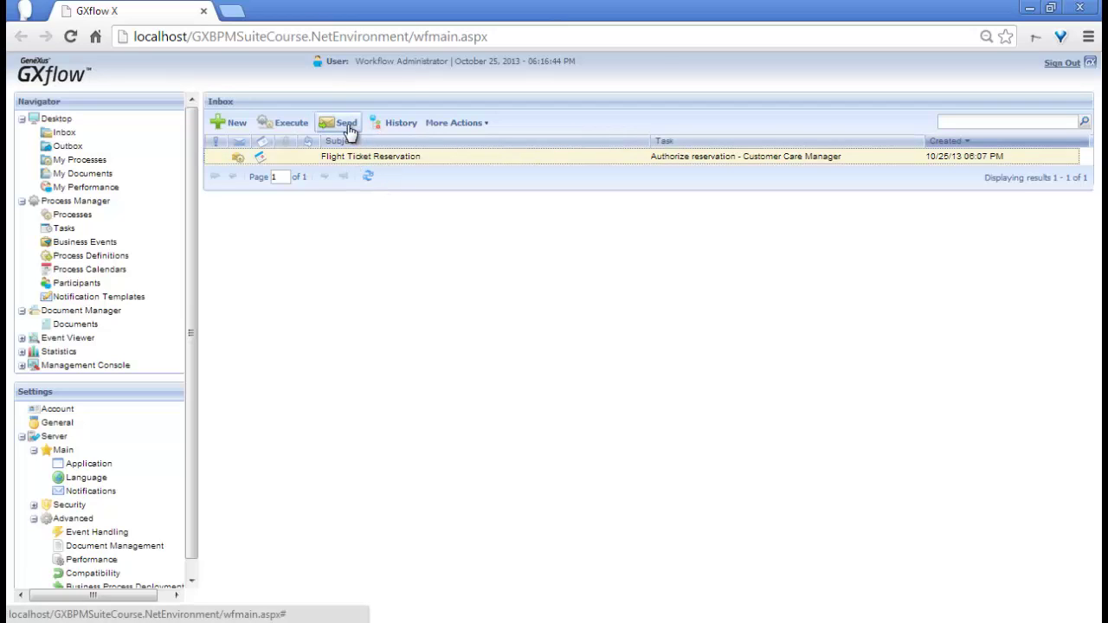
left_click(348, 126)
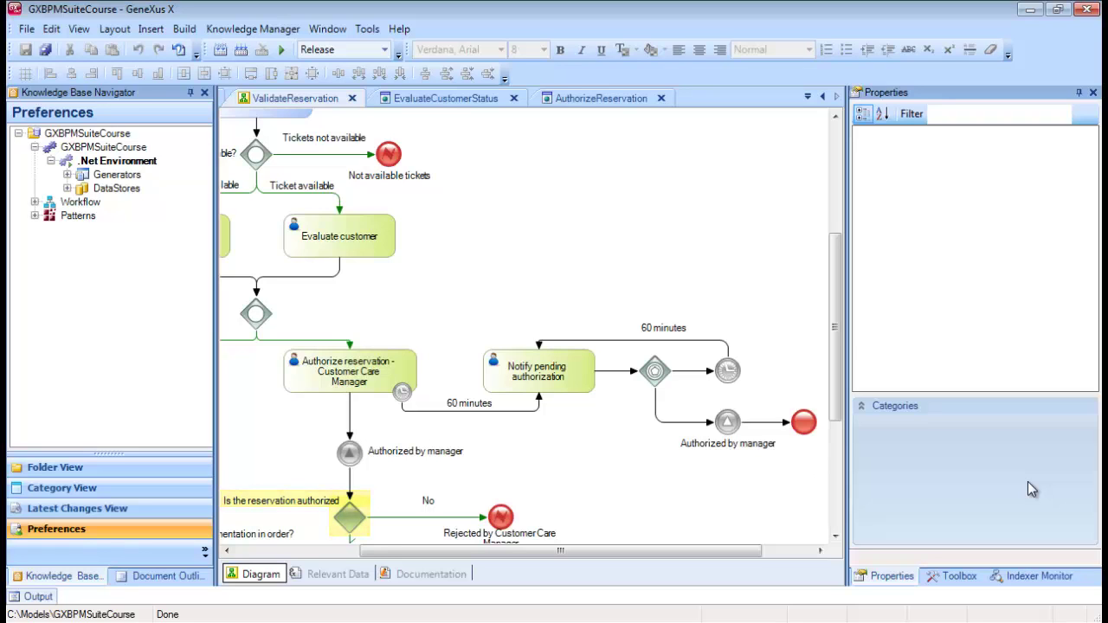
In GeneXus, set the condition of the No connector leaving the Is the reservation authorized gateway to &AuthorizeReservation = False.
left_click_drag(834, 368, 834, 402)
left_click_drag(695, 551, 610, 554)
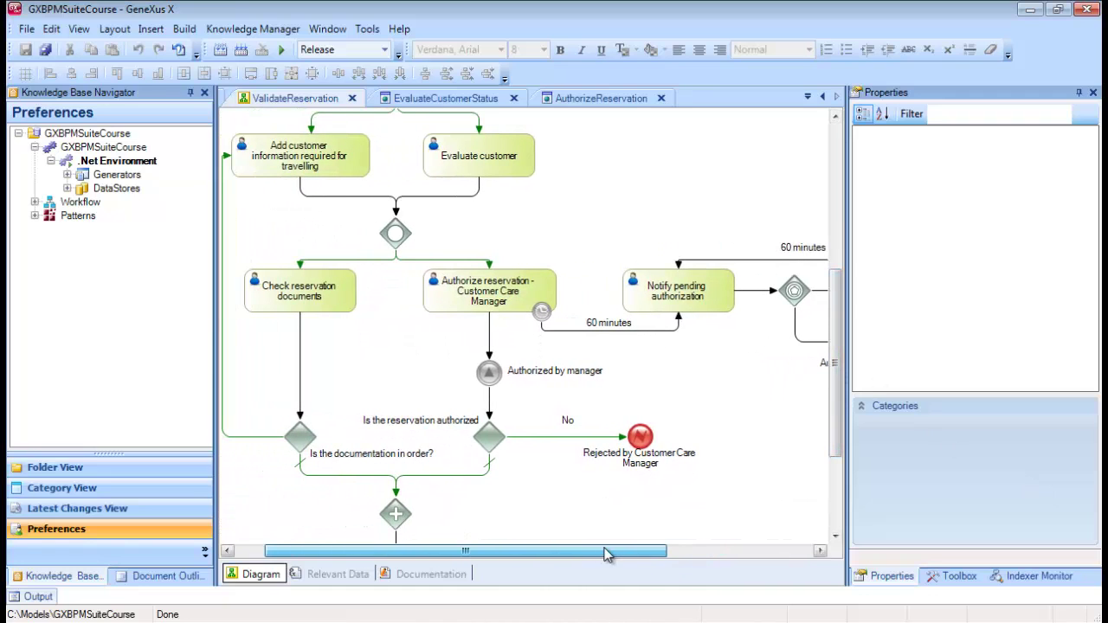
left_click_drag(839, 395, 839, 412)
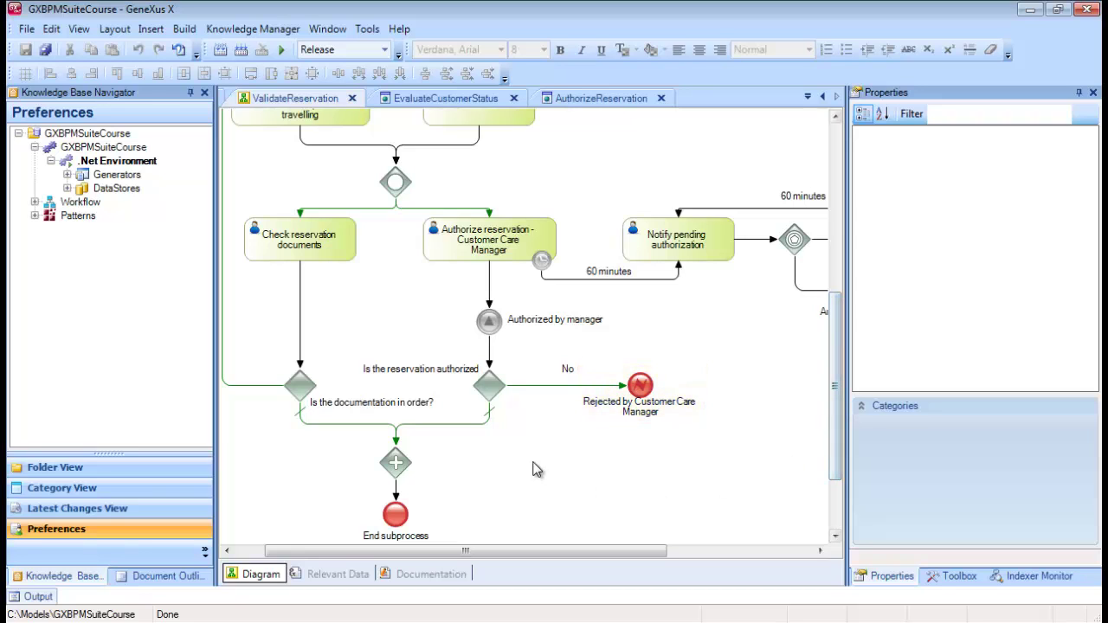
double_click(543, 386)
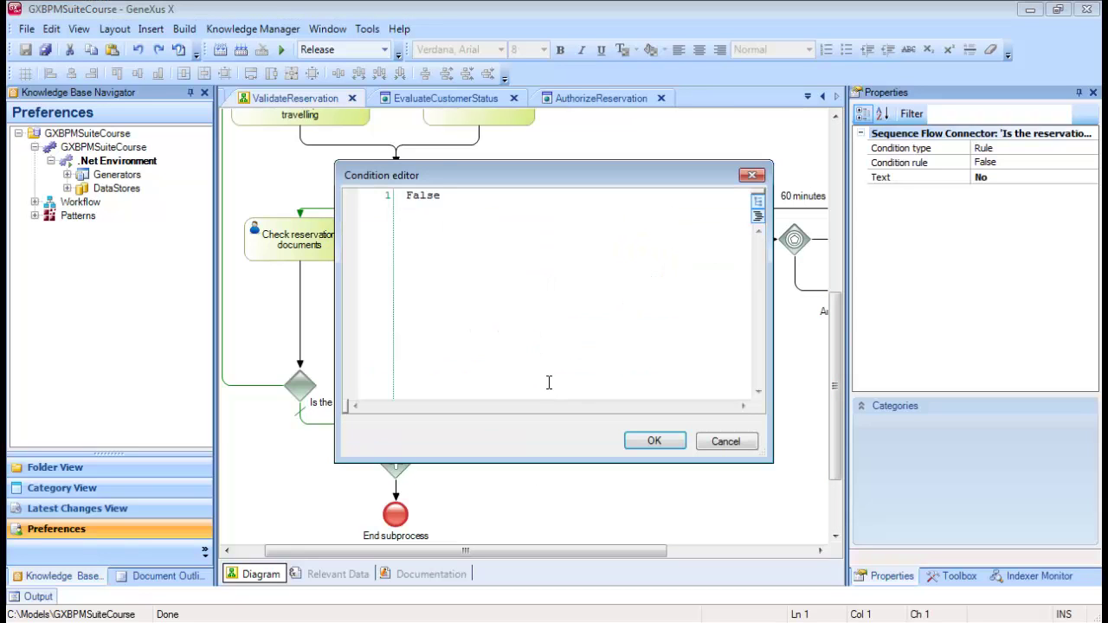
type("&")
key("Down")
key("Down")
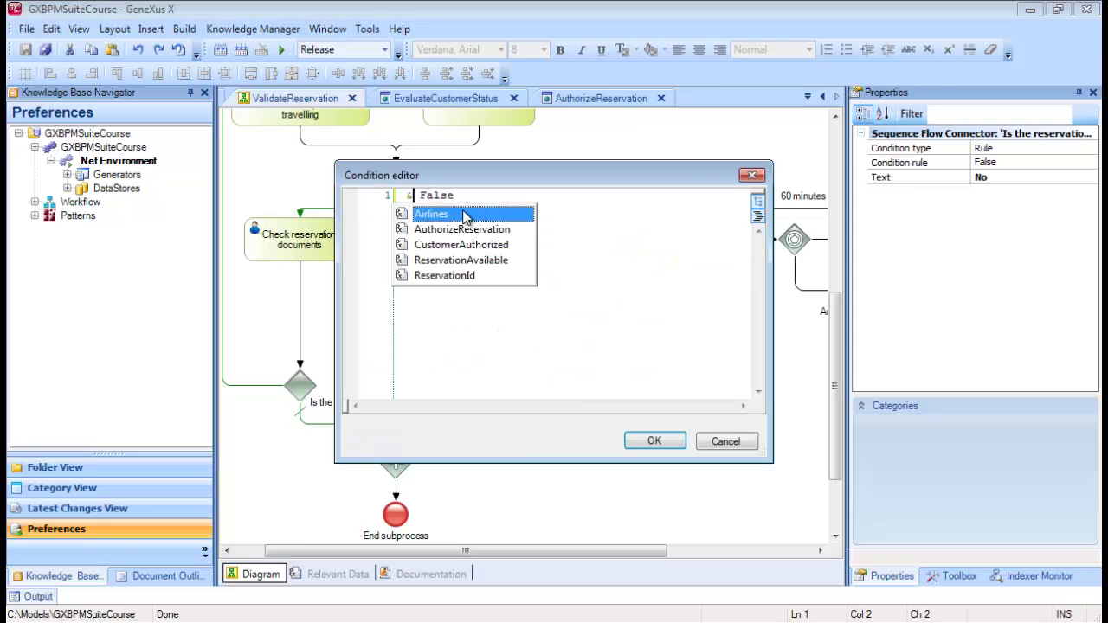
key("Return")
type("=")
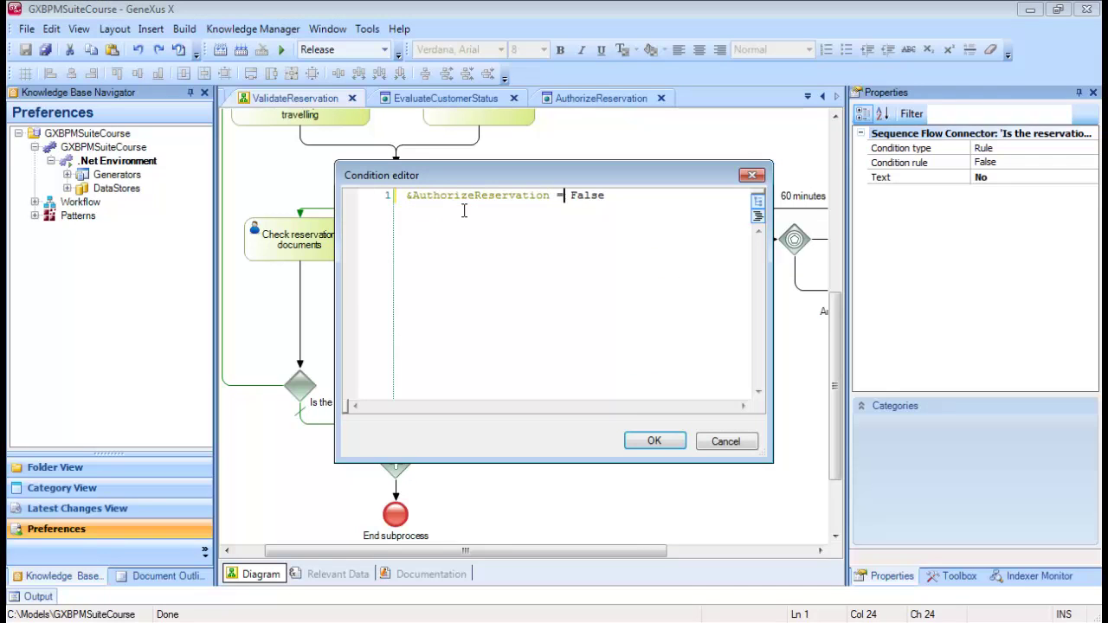
left_click(656, 442)
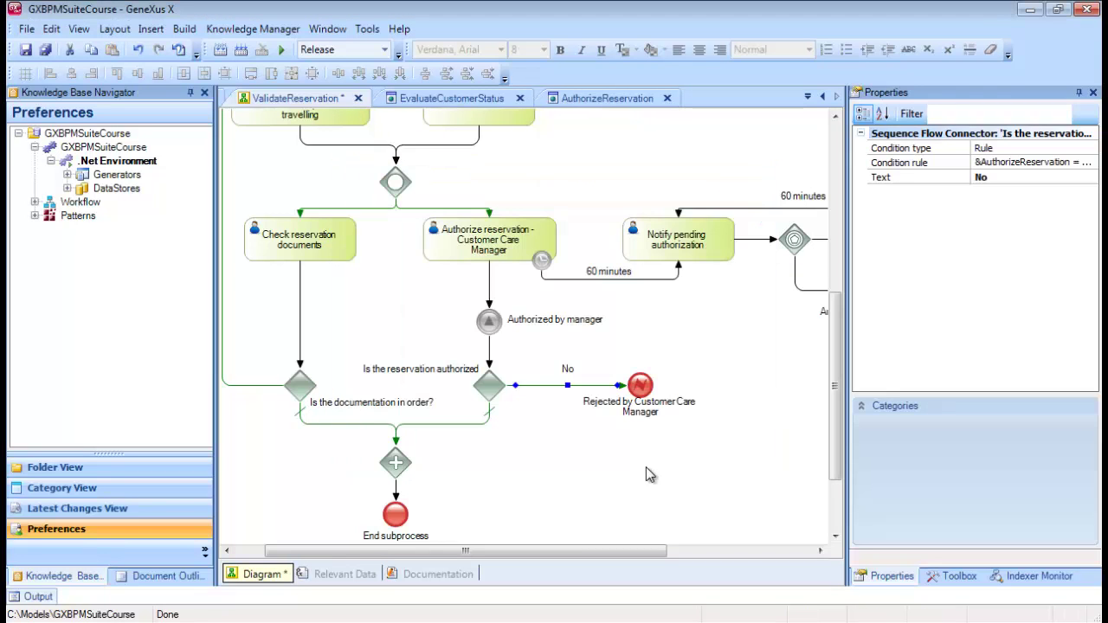
left_click(645, 467)
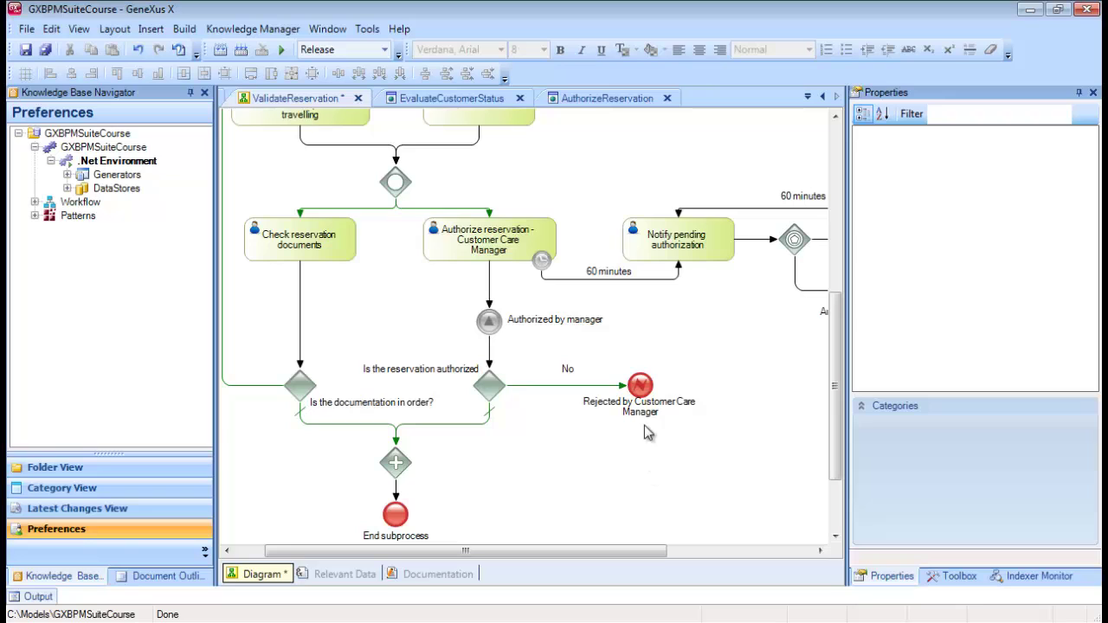
Inspect the trigger and error code properties of the Rejected by Customer Care Manager end event.
left_click(641, 387)
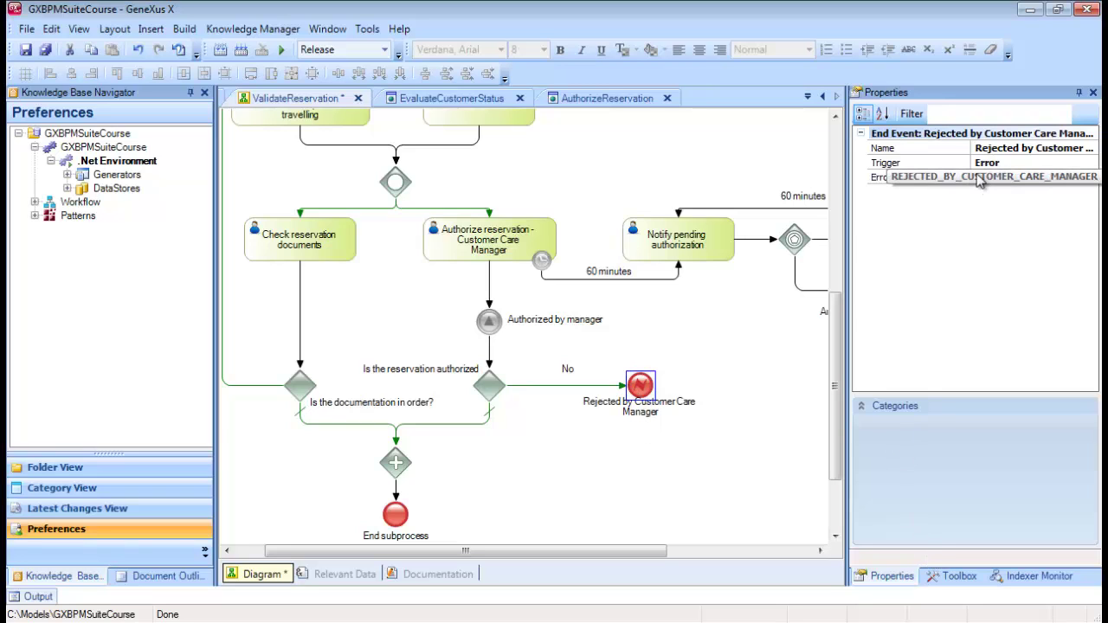
left_click(750, 340)
left_click_drag(642, 550, 611, 551)
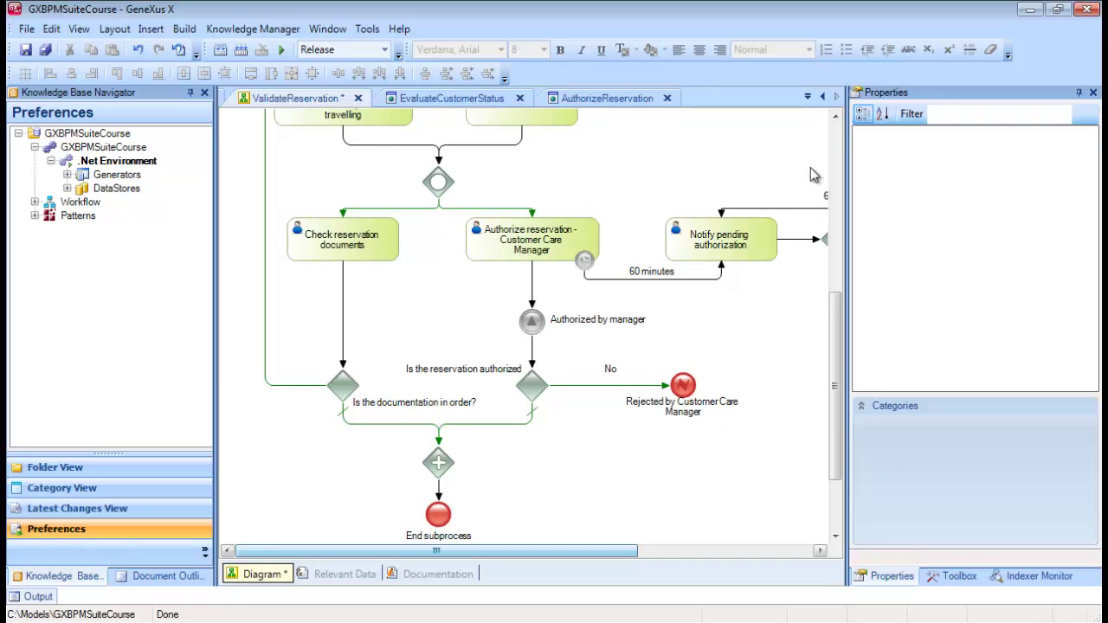
Inspect the trigger and error code of the Rejected by customer care manager event on Validate Reservation in the FlightTicketReservation diagram.
left_click(823, 98)
left_click(336, 100)
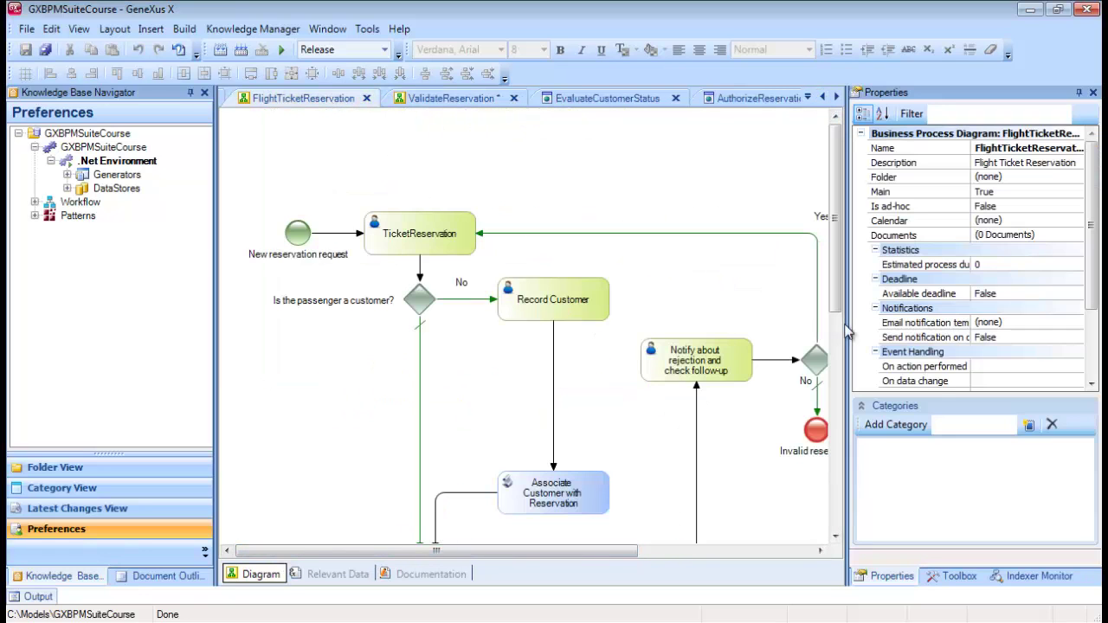
left_click_drag(836, 294, 835, 376)
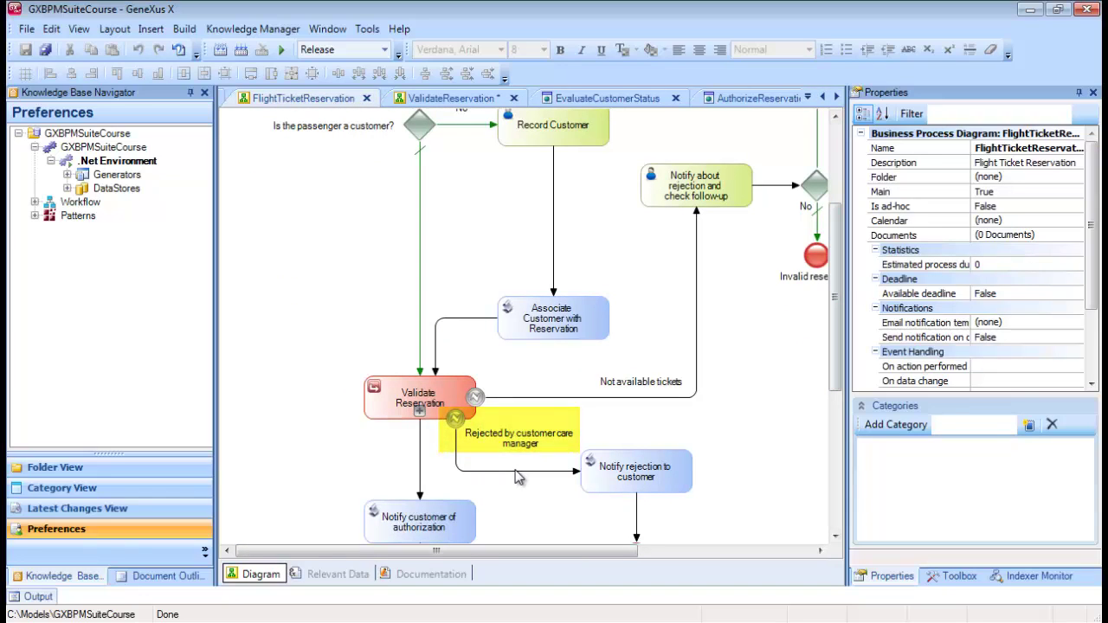
left_click(455, 422)
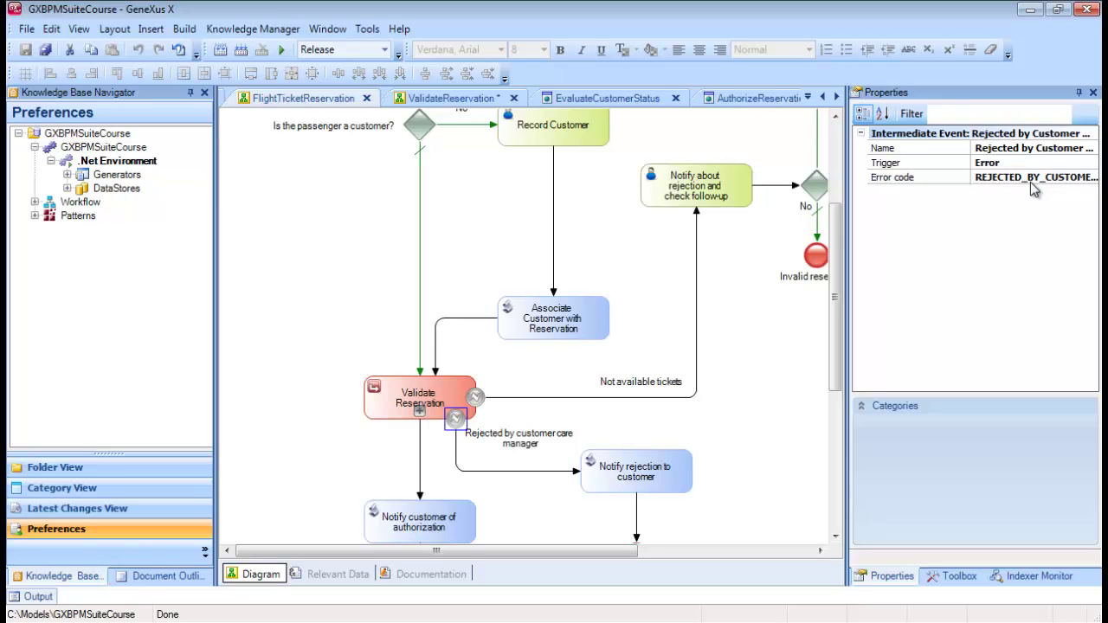
Delete the Is the documentation in order? gateway from the ValidateReservation diagram.
left_click(457, 98)
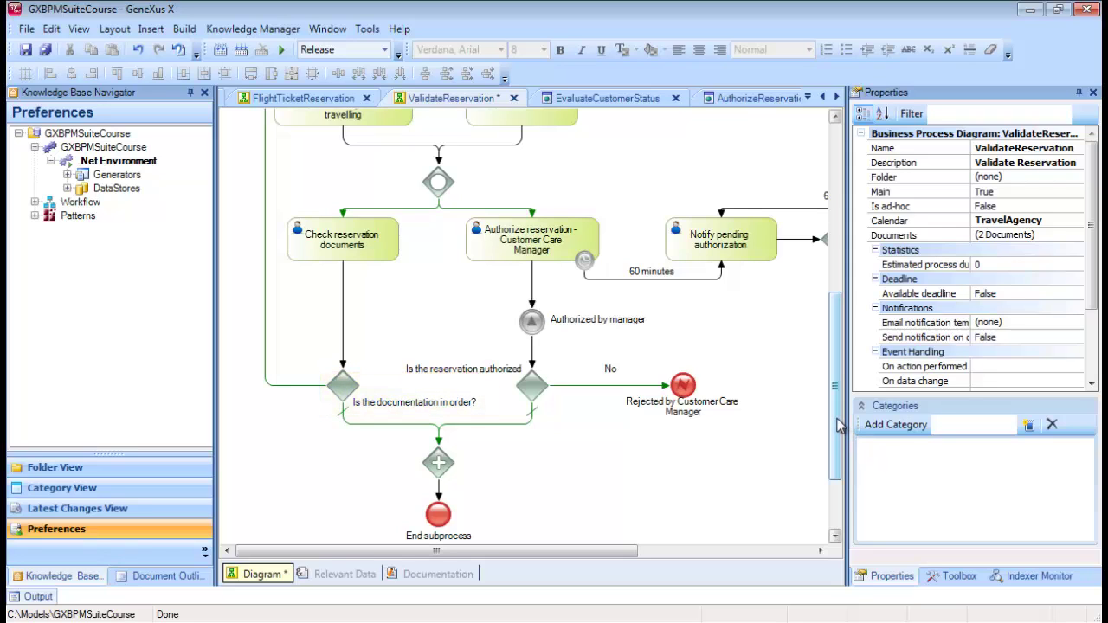
mouse_move(837, 425)
left_mouse_down()
mouse_move(848, 368)
mouse_move(838, 413)
left_mouse_up()
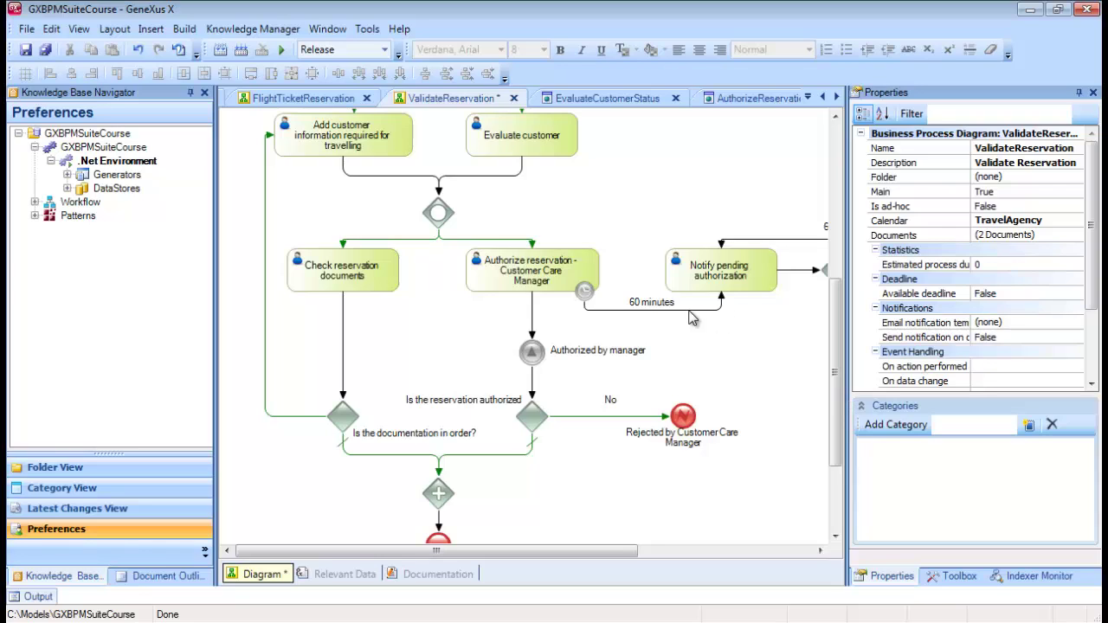
left_click(344, 417)
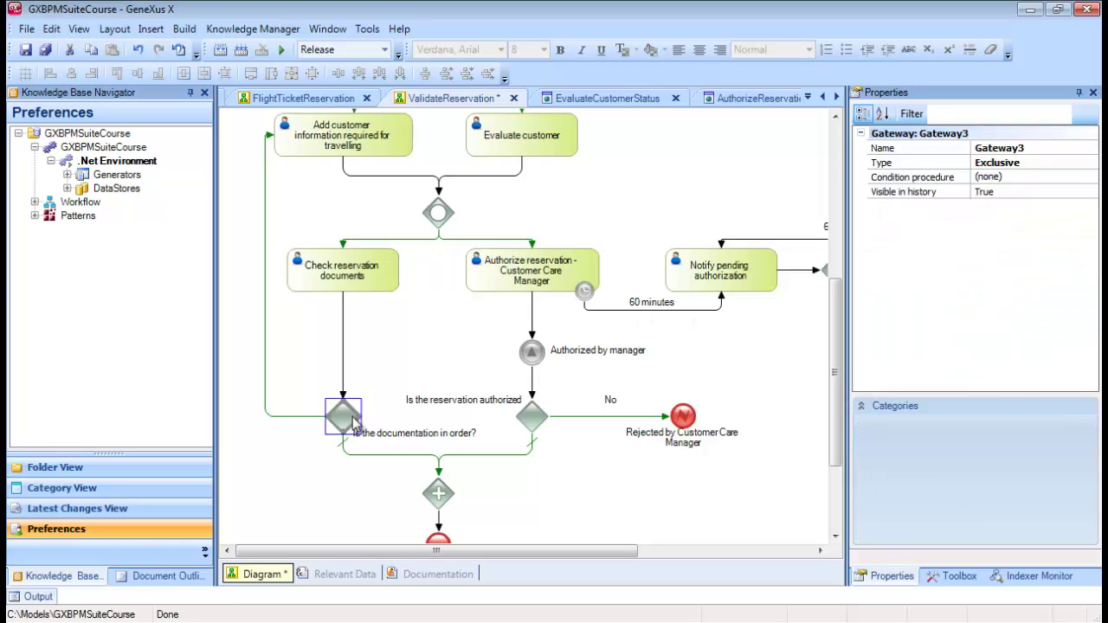
key("Delete")
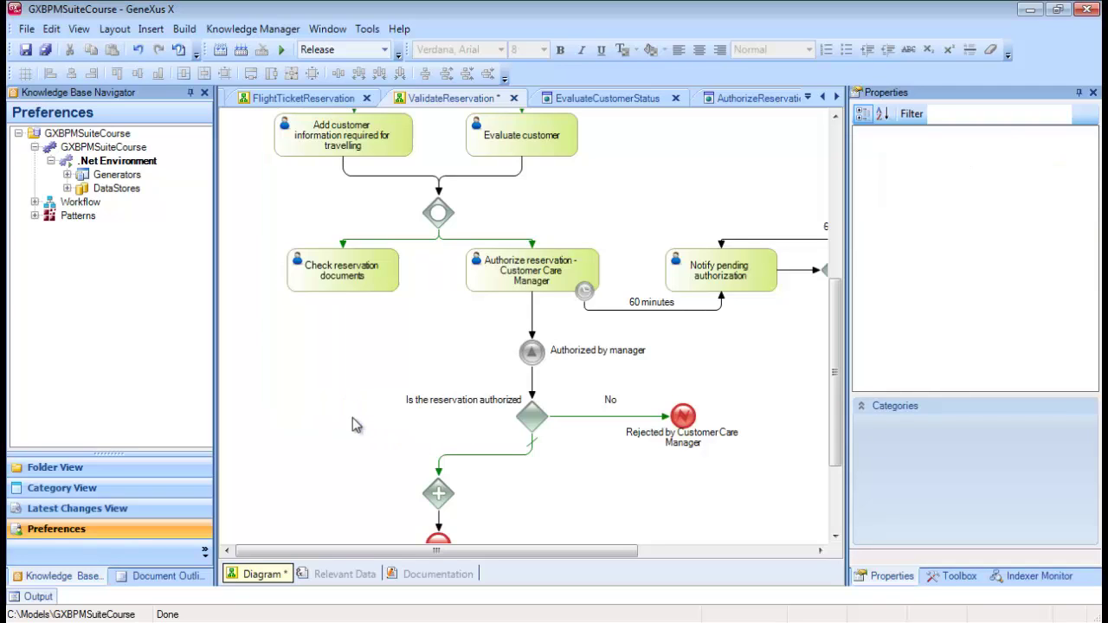
Connect Check reservation documents directly to the parallel gateway before End subprocess and lower the connector's bend to line up with the other incoming flow.
left_click_drag(347, 294, 438, 490)
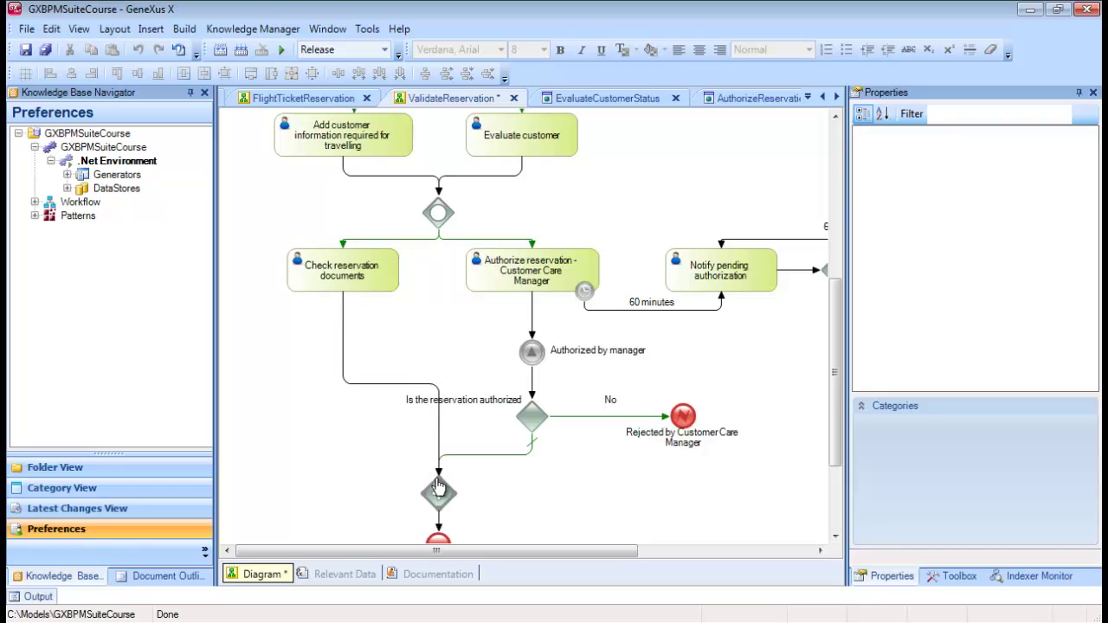
left_click(367, 383)
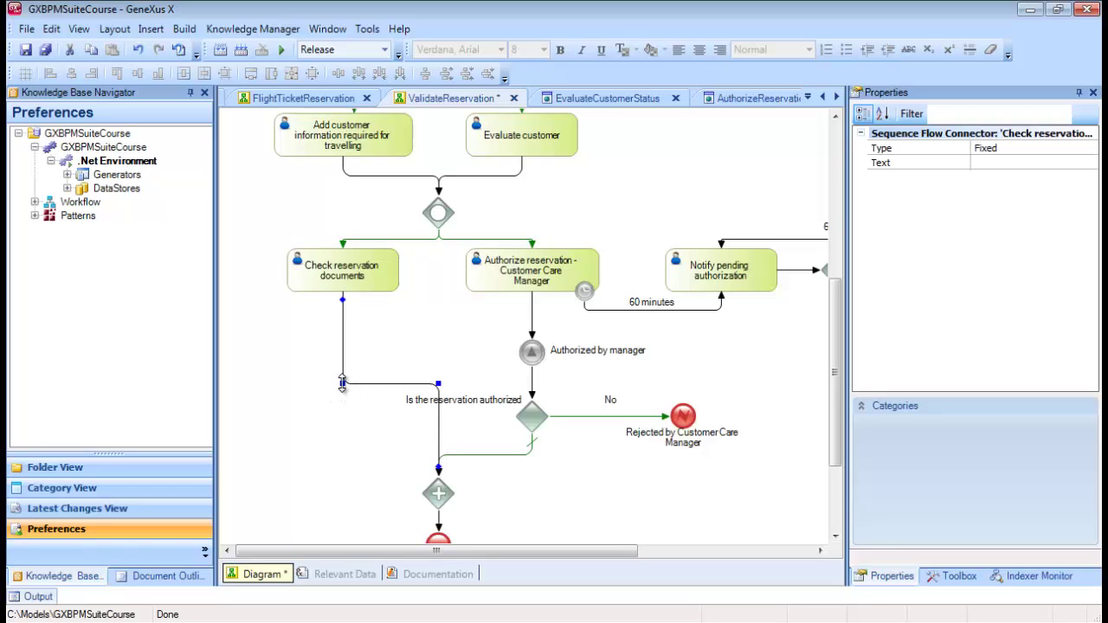
left_click_drag(342, 384, 327, 455)
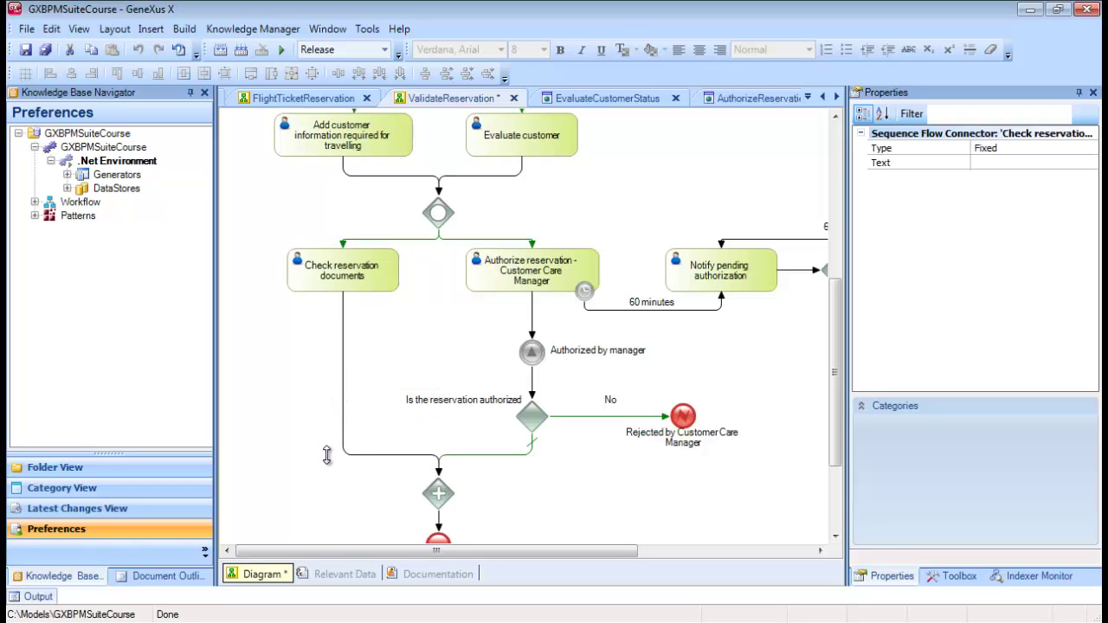
left_click(314, 478)
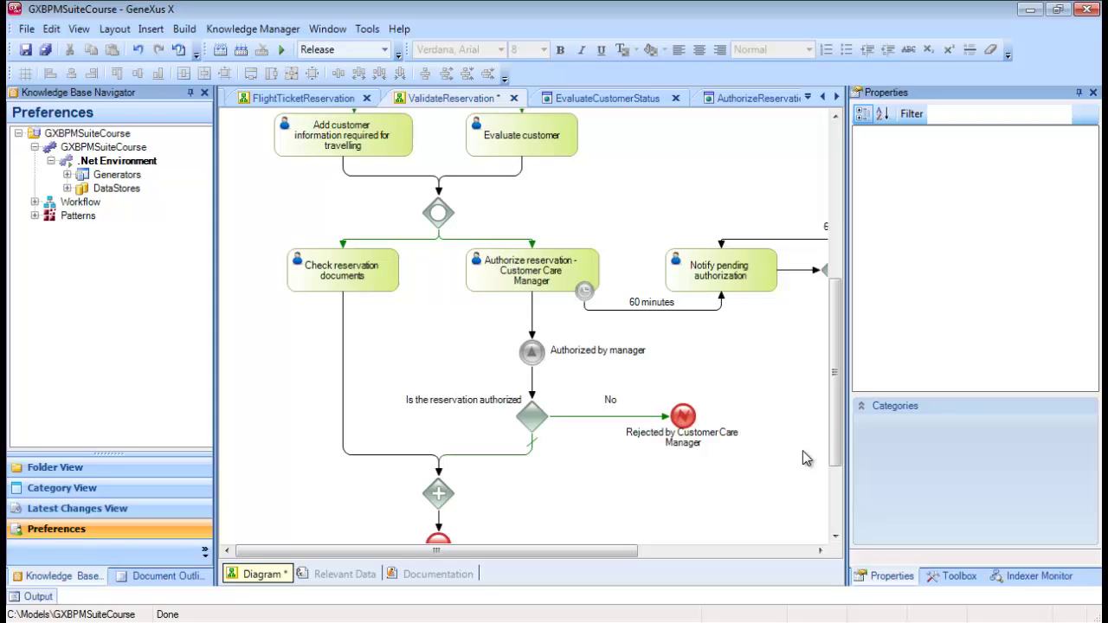
Review the end of ValidateReservation and the flows leaving the Validate Reservation subprocess in the FlightTicketReservation diagram.
left_click_drag(831, 433, 838, 461)
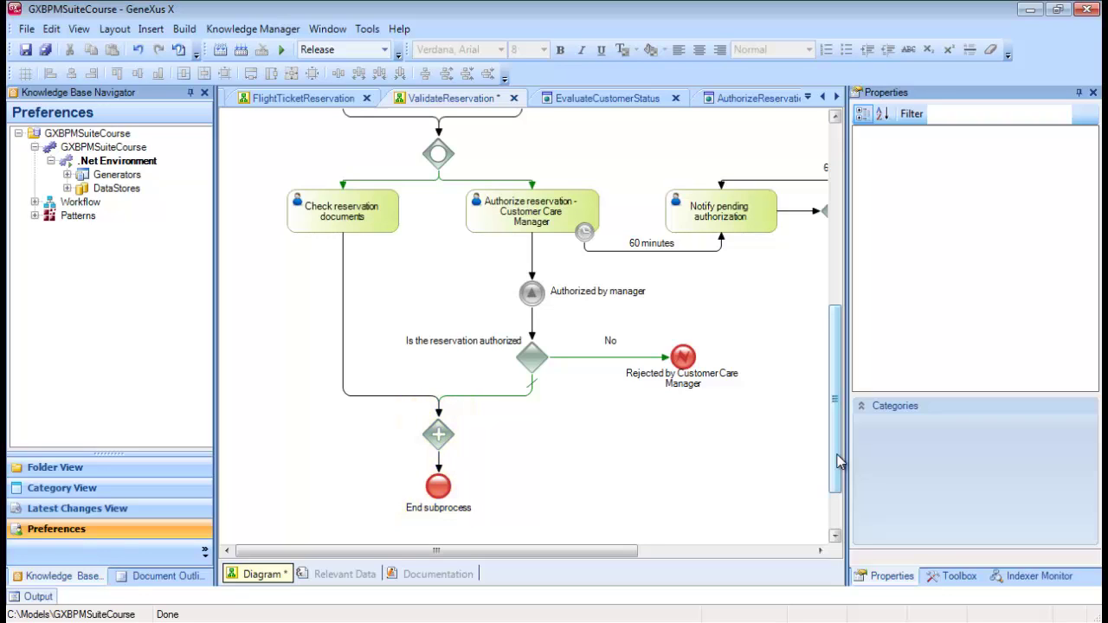
left_click(319, 102)
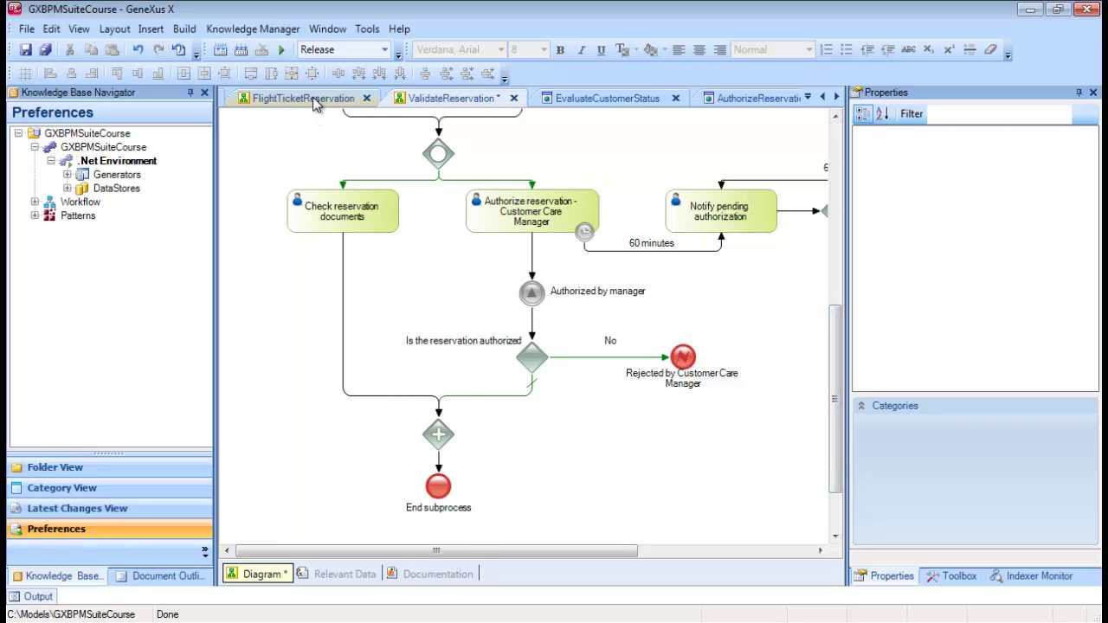
left_click_drag(835, 322, 836, 388)
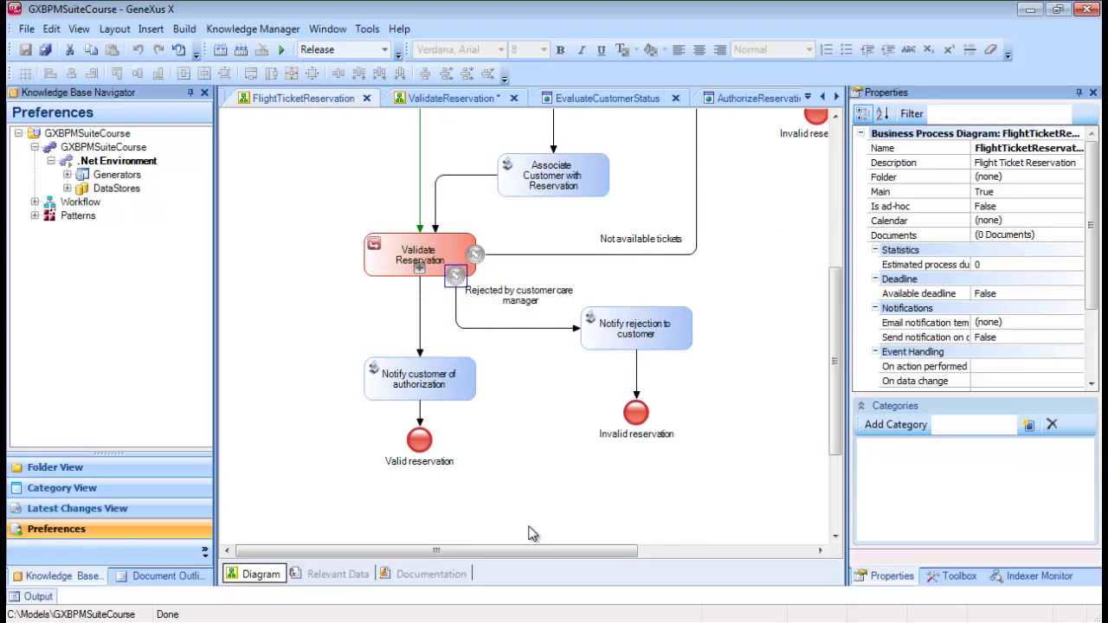